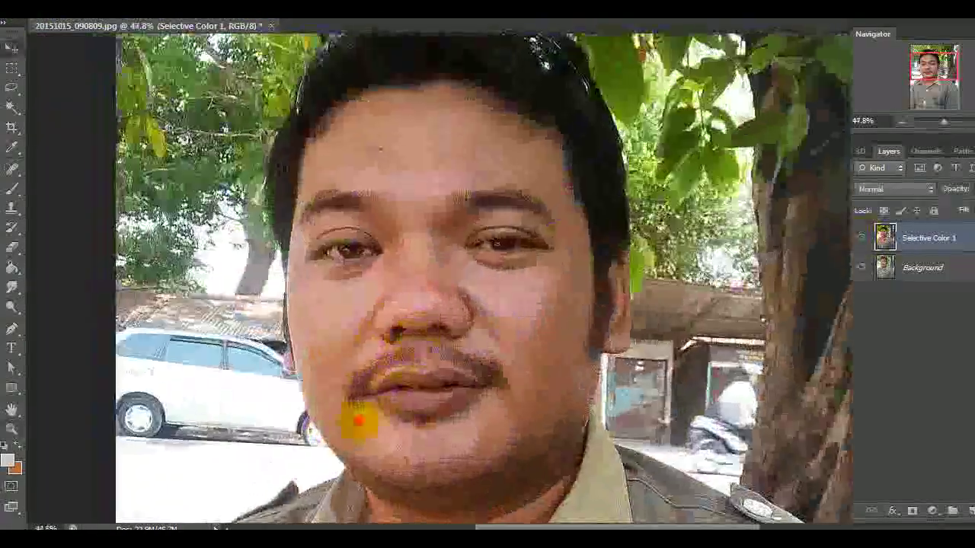
- Scroll around the portrait to follow the outline of the man's shirt and shoulders
scroll(278, 248, up, 2)
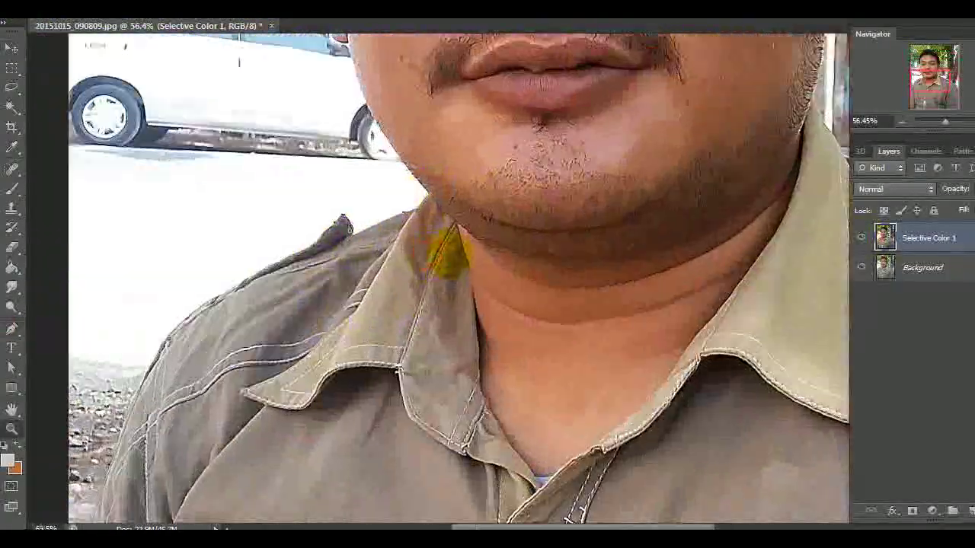
scroll(447, 246, up, 2)
scroll(388, 206, up, 2)
scroll(413, 171, up, 3)
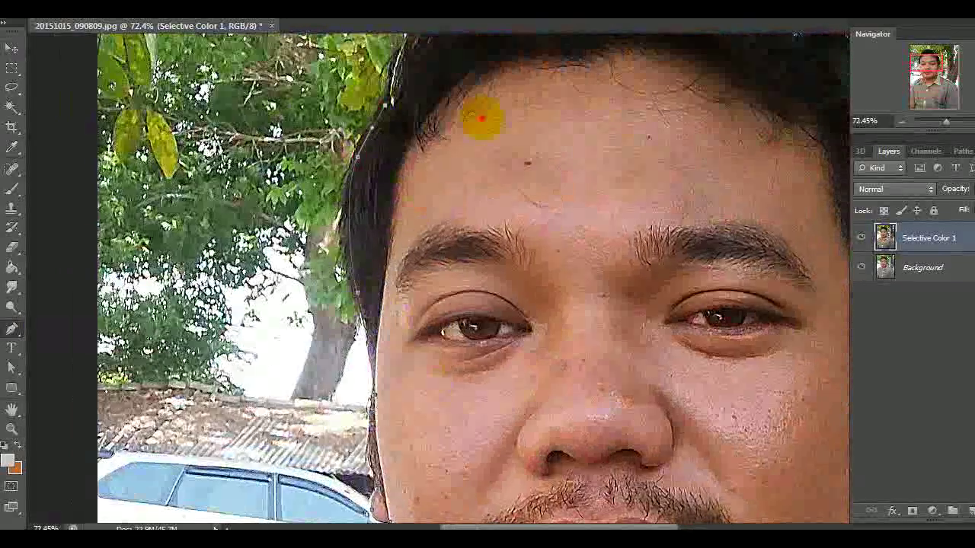
scroll(479, 120, up, 2)
scroll(479, 119, right, 3)
scroll(589, 421, down, 3)
scroll(518, 348, down, 3)
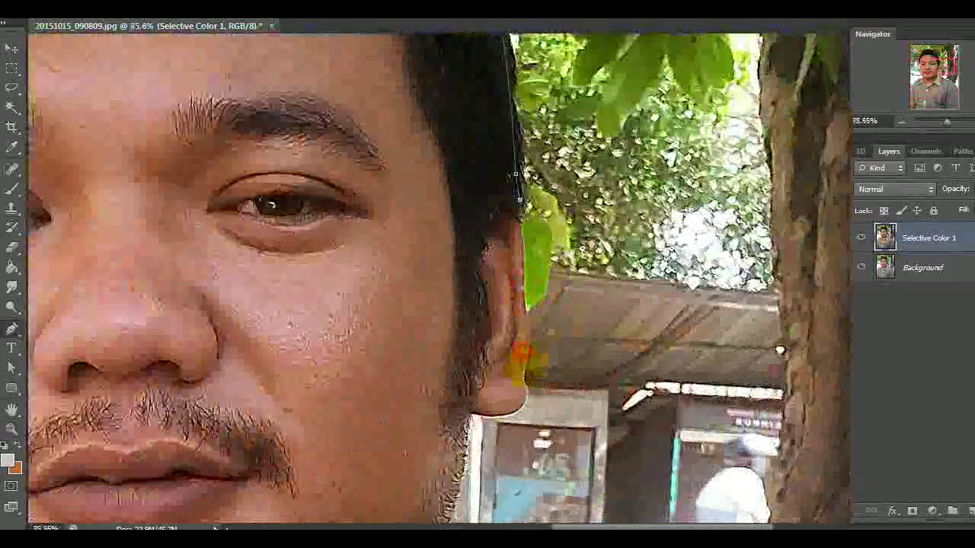
scroll(495, 235, down, 3)
scroll(494, 296, up, 1)
scroll(493, 296, down, 3)
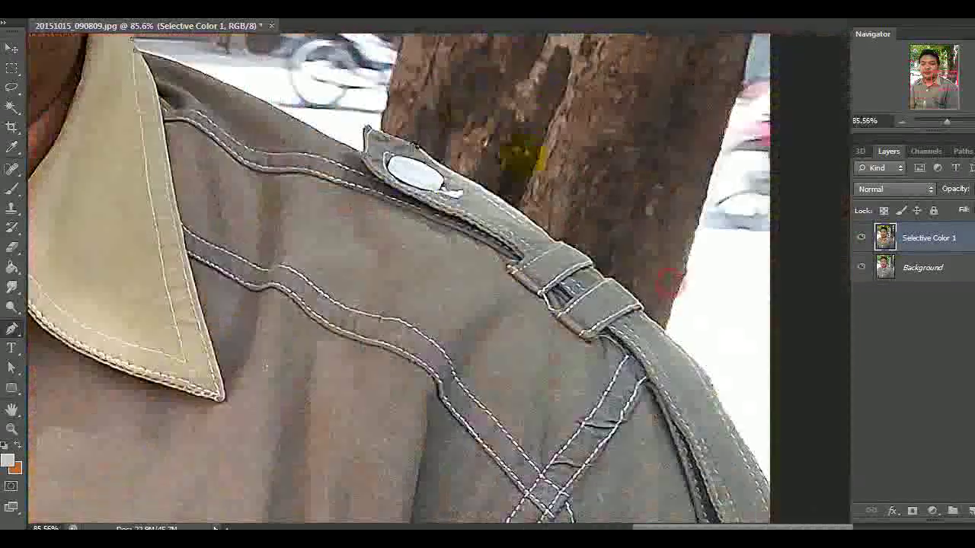
scroll(583, 270, right, 2)
scroll(609, 326, right, 3)
scroll(609, 326, down, 3)
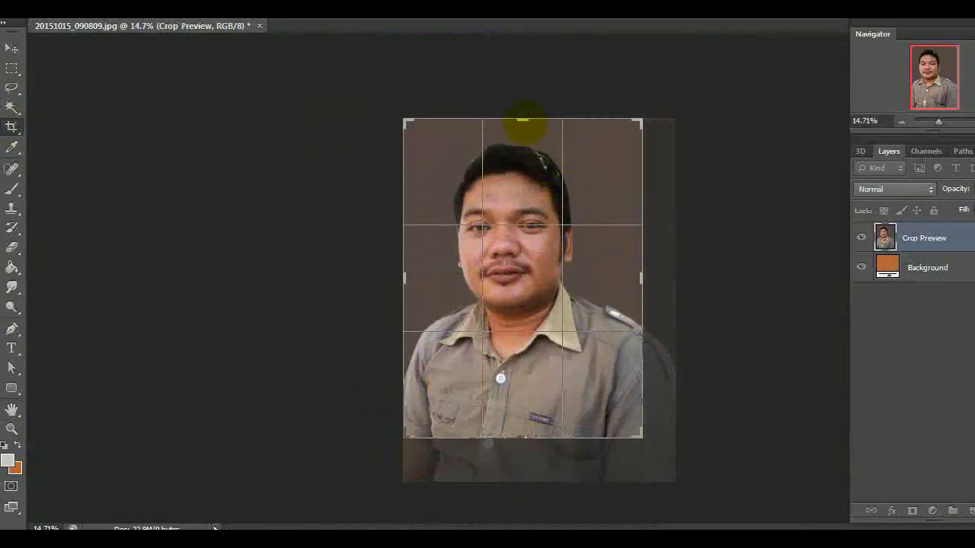
- Turn the traced path into a selection and copy the selected area onto a new layer
scroll(533, 283, up, 3)
scroll(153, 148, up, 2)
scroll(186, 377, down, 1)
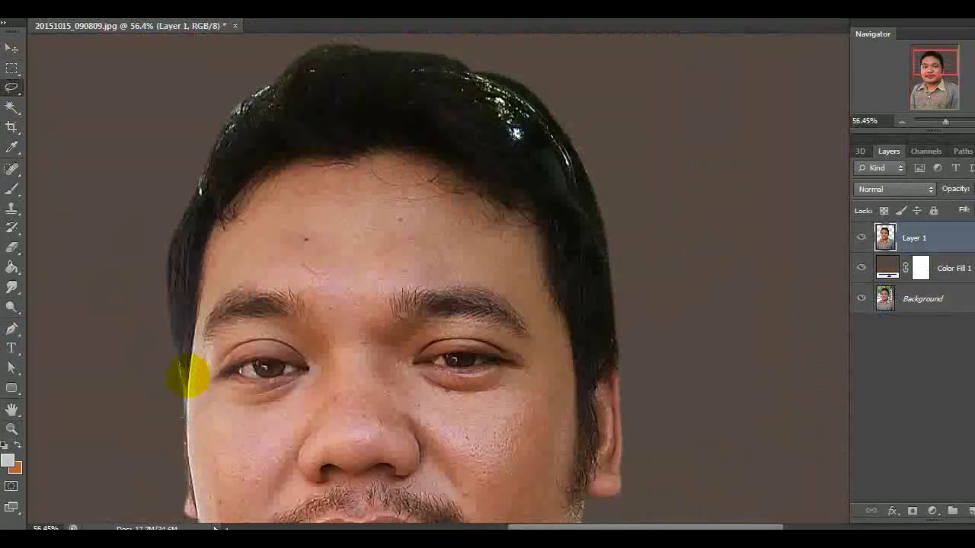
scroll(562, 304, down, 3)
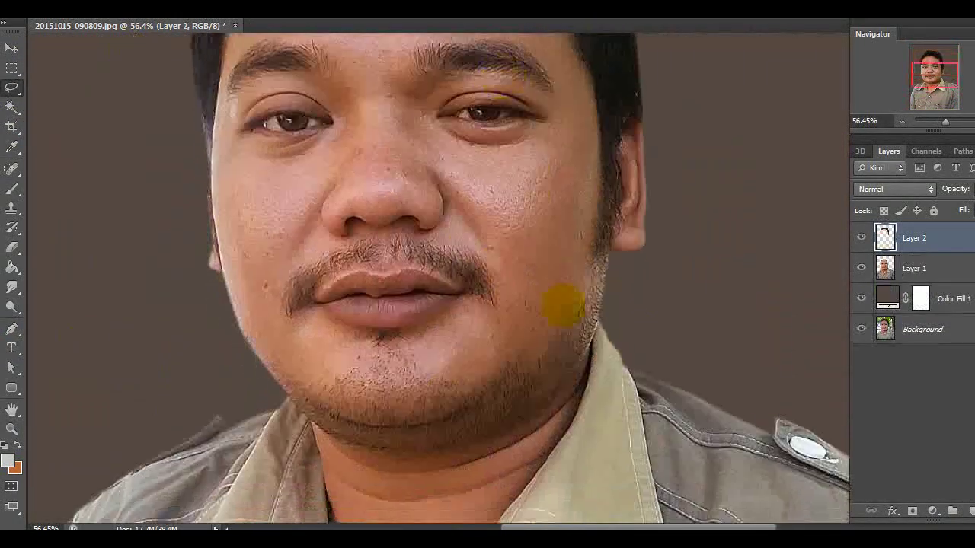
scroll(255, 248, down, 2)
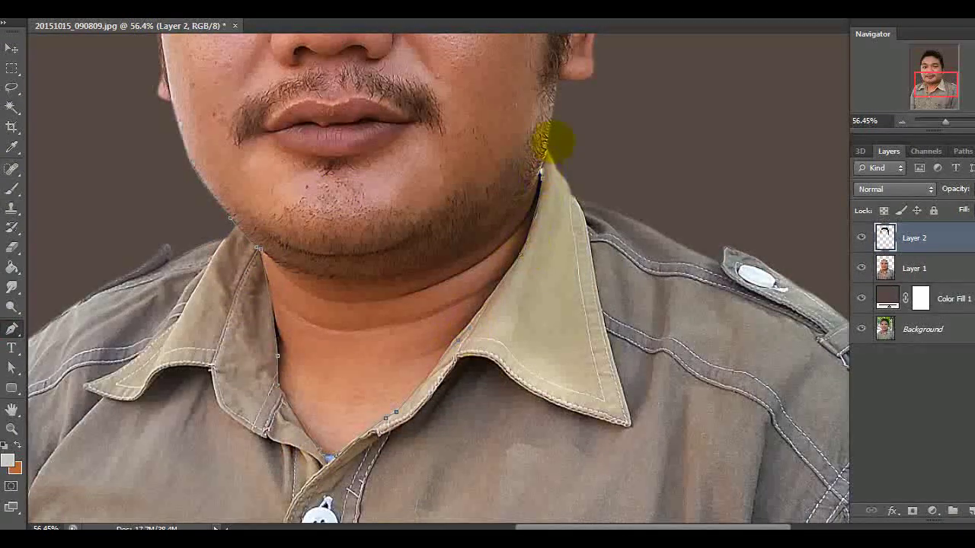
scroll(198, 91, up, 5)
scroll(326, 338, down, 3)
right_click(326, 338)
click(366, 366)
key(Return)
click(13, 67)
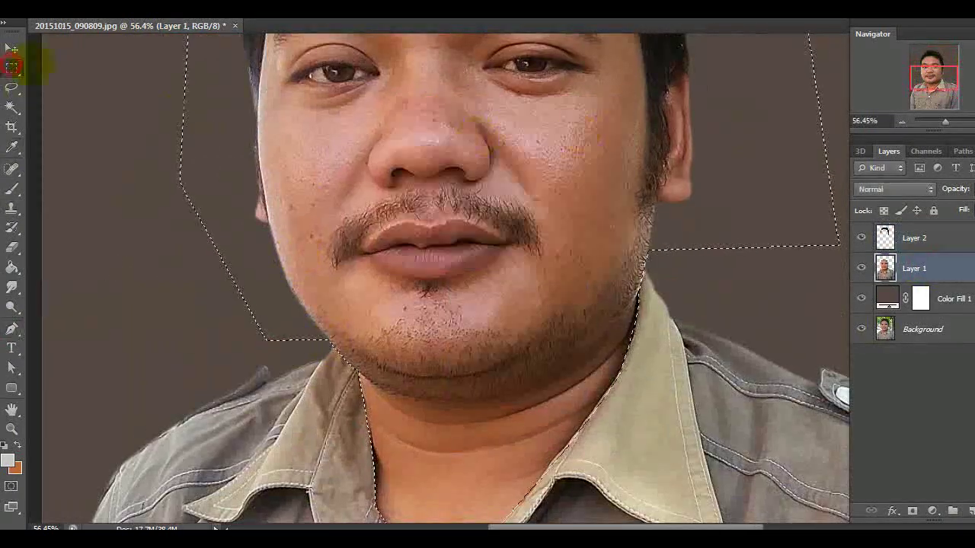
key(ctrl+shift+j)
- Add a new empty layer and merge it down into Layer 3
scroll(560, 126, up, 2)
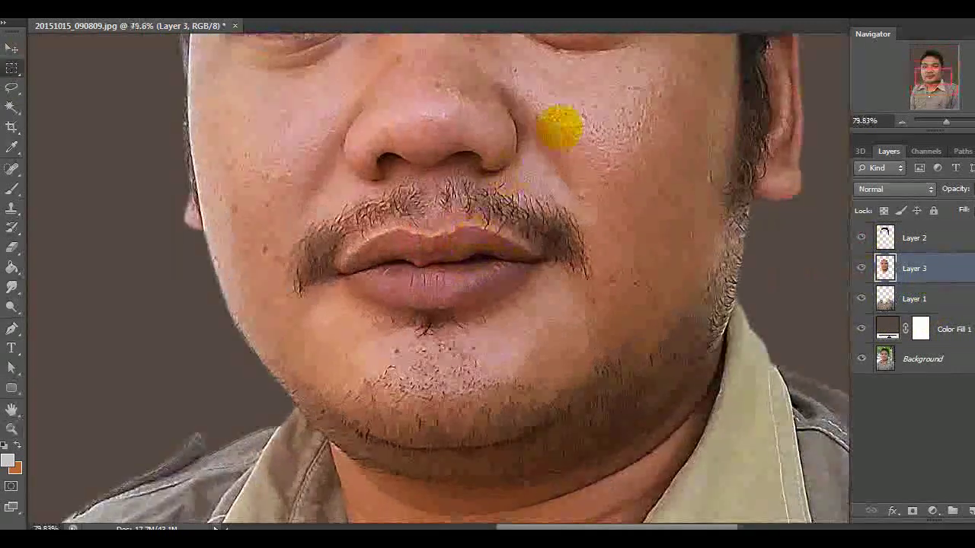
scroll(561, 126, up, 3)
scroll(495, 141, right, 1)
key(l)
key(ctrl+shift+alt+n)
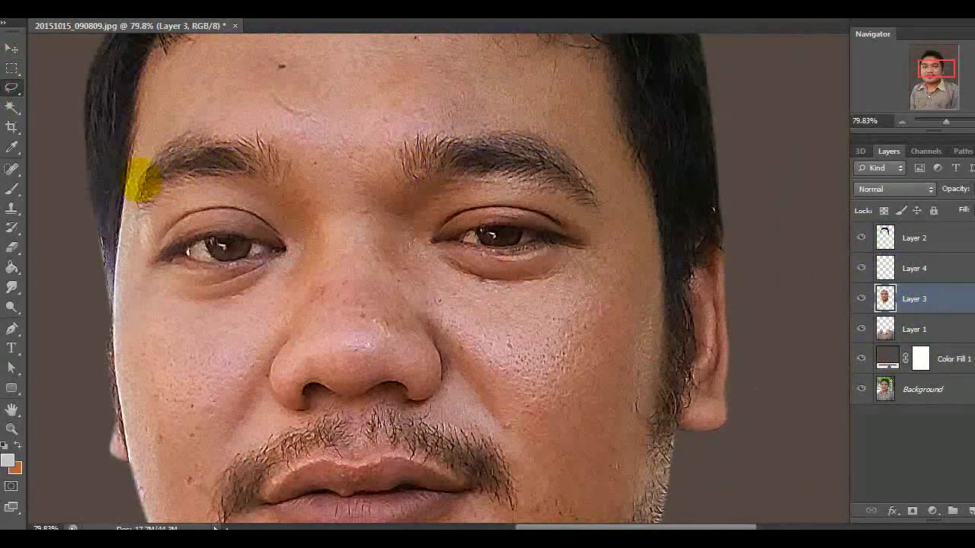
right_click(914, 268)
click(731, 373)
click(12, 287)
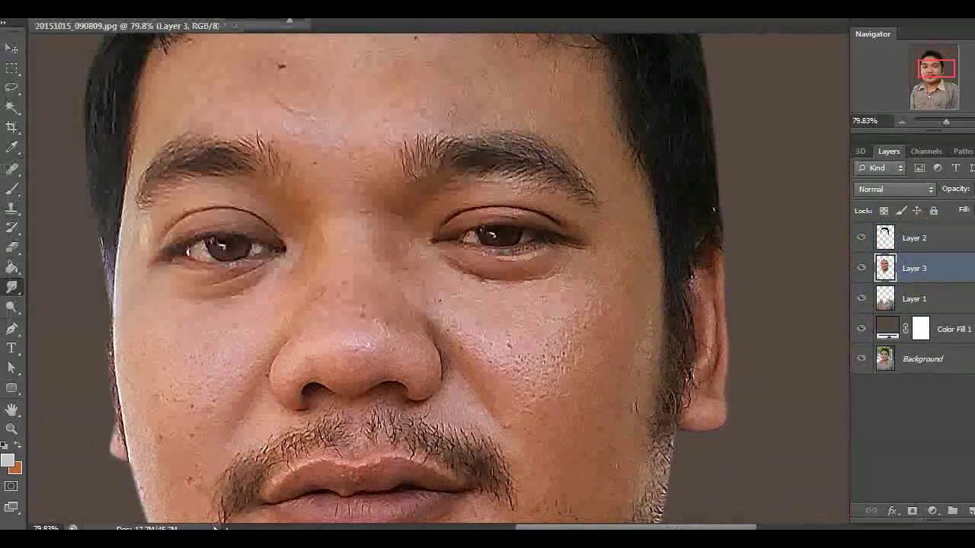
- Lighten and soften the skin along the right eyebrow, forehead and left cheek edge
scroll(370, 211, up, 3)
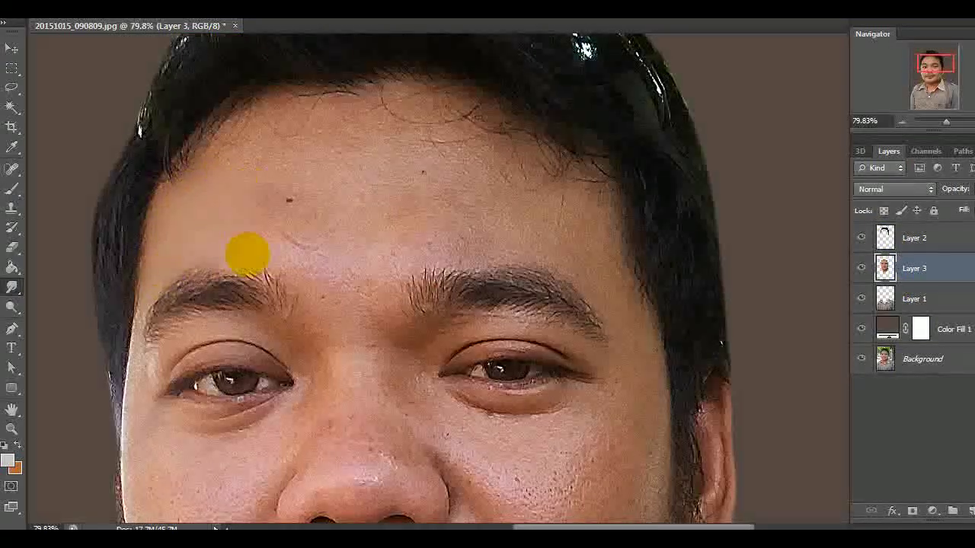
mouse_move(301, 253)
mouse_down()
mouse_move(332, 298)
mouse_move(604, 284)
mouse_up()
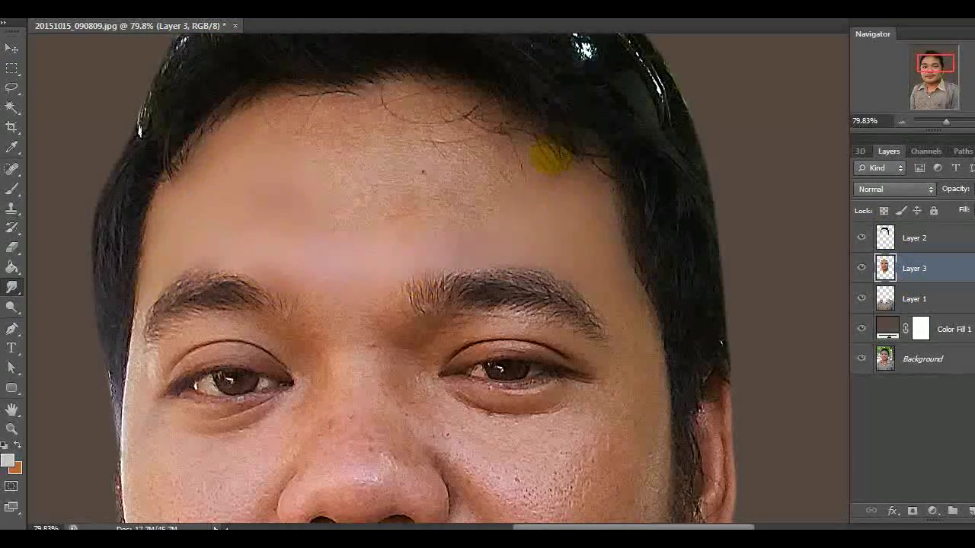
mouse_move(548, 158)
mouse_down()
mouse_move(348, 178)
mouse_move(265, 115)
mouse_up()
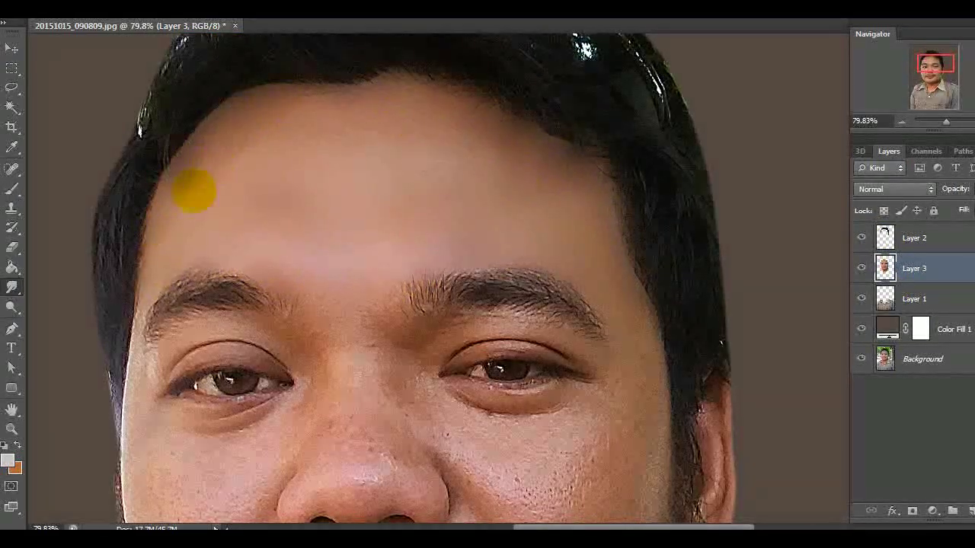
scroll(506, 268, down, 4)
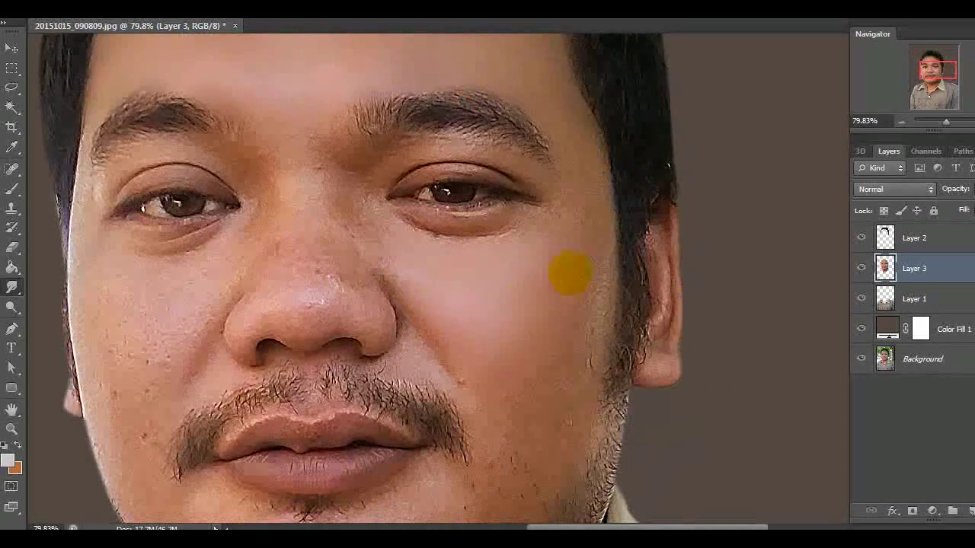
scroll(570, 272, up, 2)
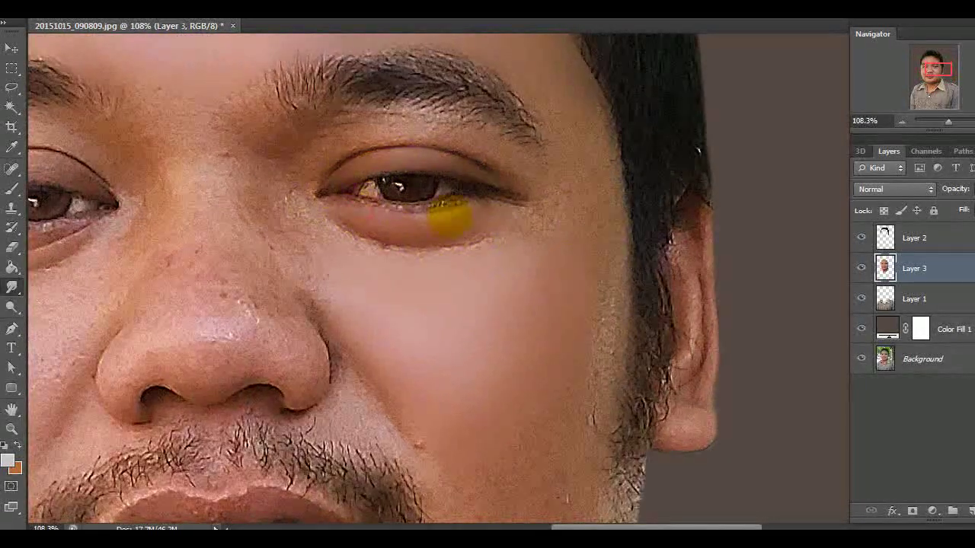
mouse_move(542, 154)
mouse_down()
mouse_move(496, 121)
mouse_move(266, 152)
mouse_move(550, 150)
mouse_up()
scroll(324, 120, left, 4)
mouse_move(326, 120)
mouse_down()
mouse_move(389, 96)
mouse_move(218, 87)
mouse_move(190, 287)
mouse_move(348, 386)
mouse_up()
- Smooth away the stubble on the man's chin
scroll(411, 267, up, 1)
scroll(412, 267, right, 2)
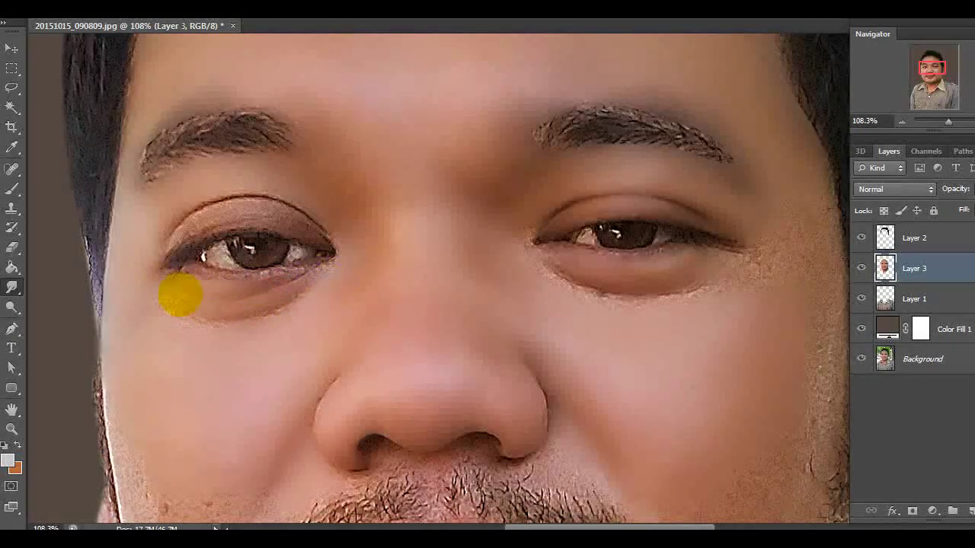
scroll(491, 251, down, 3)
scroll(618, 313, up, 2)
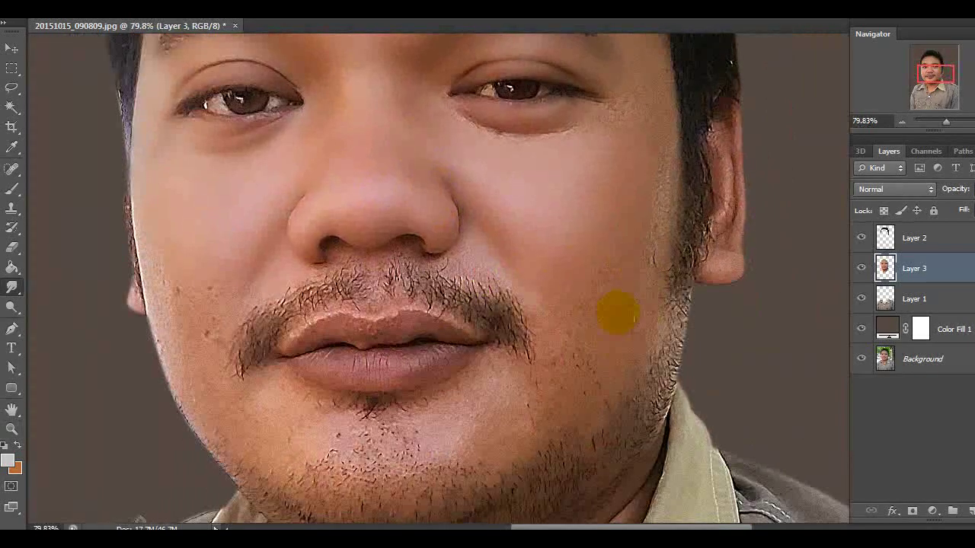
scroll(598, 185, up, 2)
scroll(272, 344, left, 3)
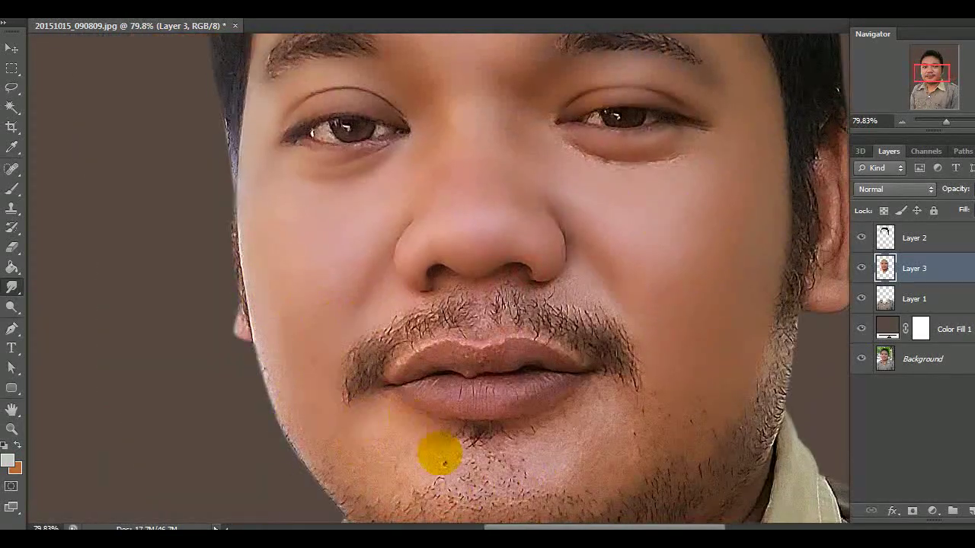
scroll(568, 423, down, 2)
mouse_move(568, 423)
mouse_down()
mouse_move(610, 294)
mouse_move(279, 279)
mouse_move(523, 442)
mouse_up()
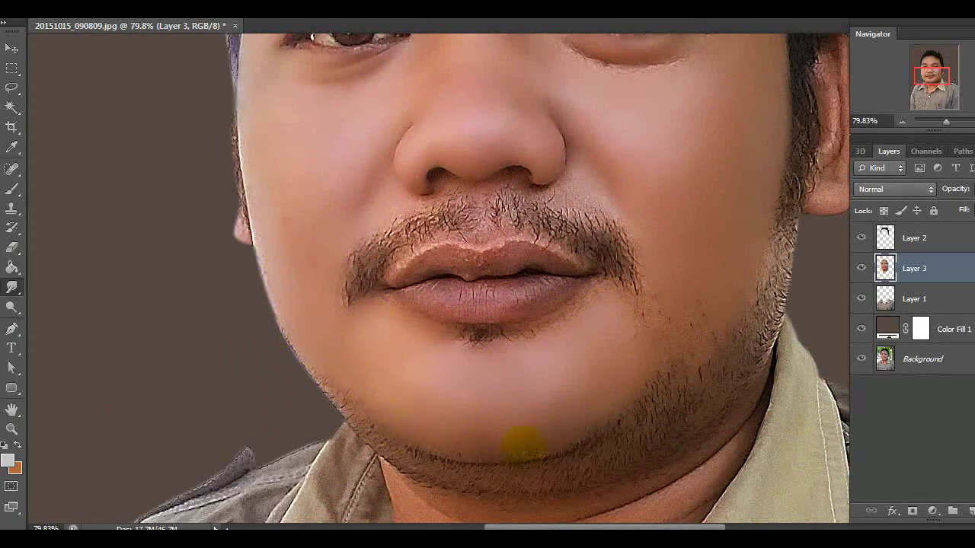
- Soften the mustache, the lower-lip creases and the area below the lower lip
scroll(532, 302, up, 2)
mouse_move(622, 111)
mouse_down()
mouse_move(333, 218)
mouse_move(435, 242)
mouse_up()
drag(534, 307, 558, 279)
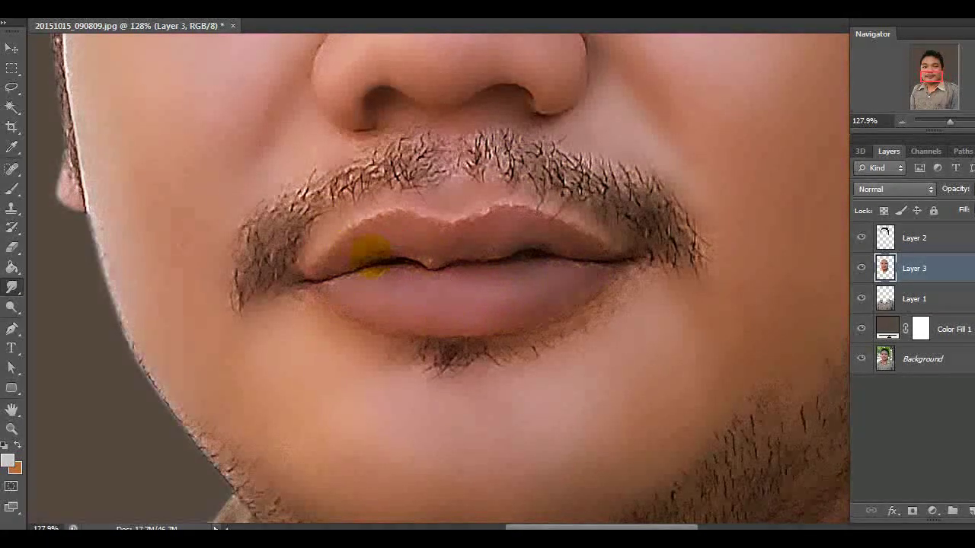
mouse_move(515, 383)
mouse_down()
mouse_move(575, 351)
mouse_move(370, 148)
mouse_move(239, 246)
mouse_move(374, 170)
mouse_move(660, 197)
mouse_move(564, 178)
mouse_up()
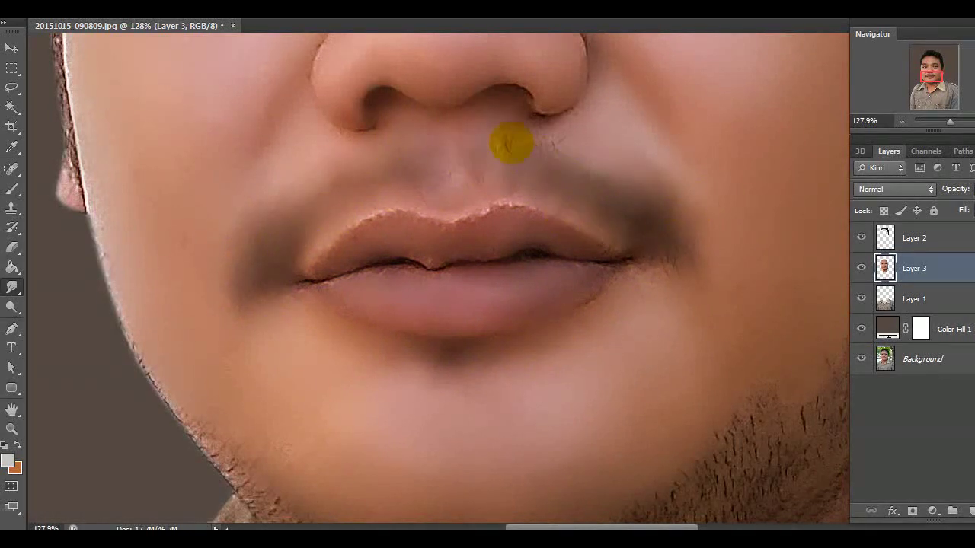
scroll(298, 330, down, 3)
scroll(178, 289, down, 1)
scroll(561, 416, down, 2)
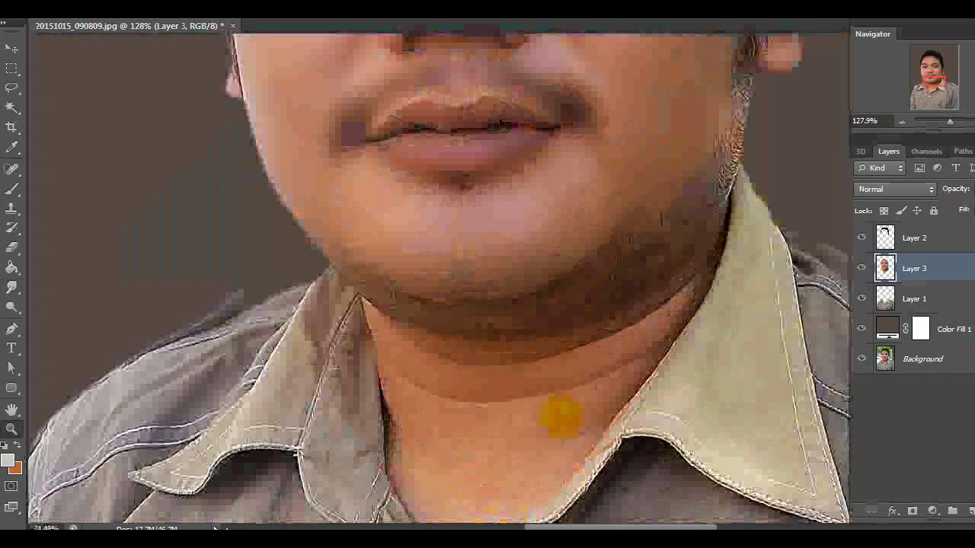
scroll(646, 185, down, 2)
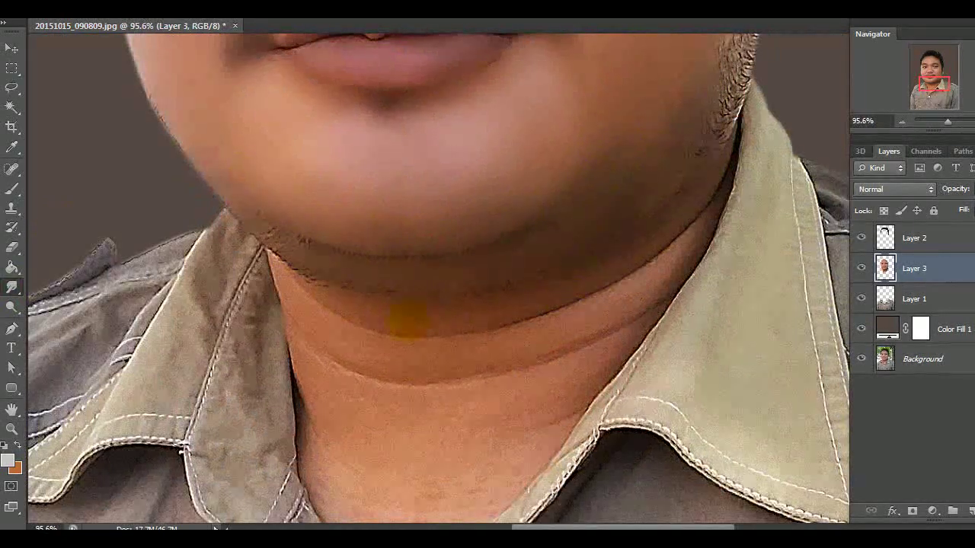
scroll(552, 303, down, 3)
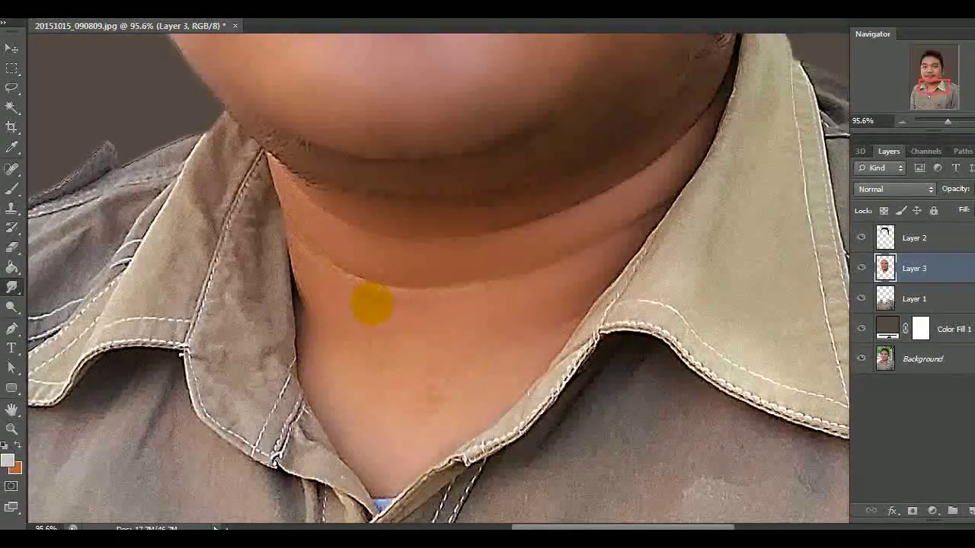
scroll(302, 206, up, 3)
scroll(491, 196, right, 2)
scroll(453, 272, up, 3)
scroll(453, 272, right, 2)
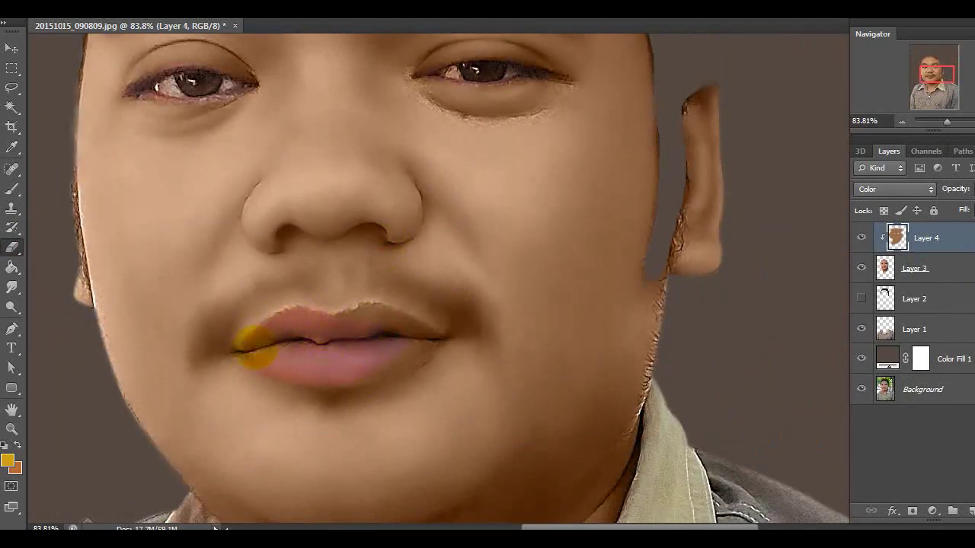
- Pan across the face, lips, eyes and neck to inspect the skin smoothing
scroll(325, 366, down, 4)
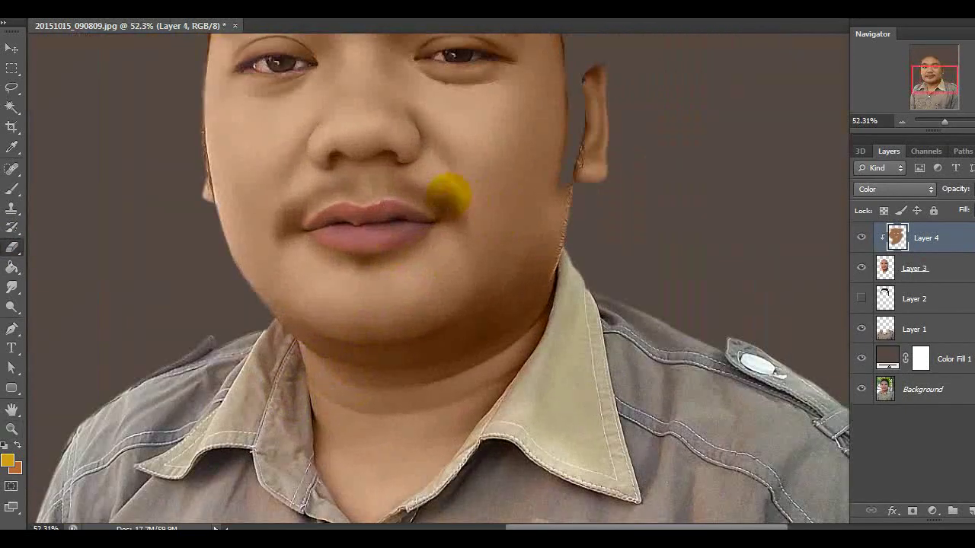
scroll(446, 191, up, 3)
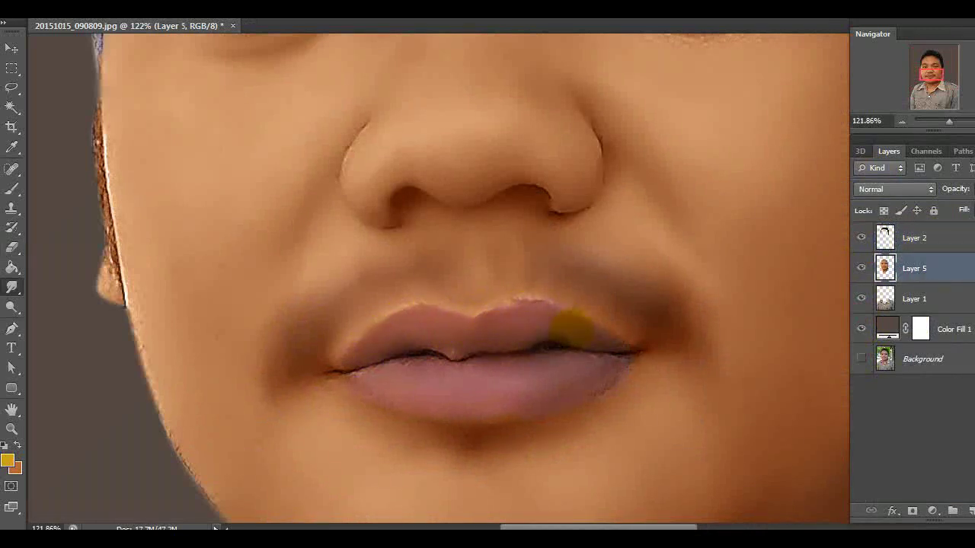
scroll(427, 302, down, 3)
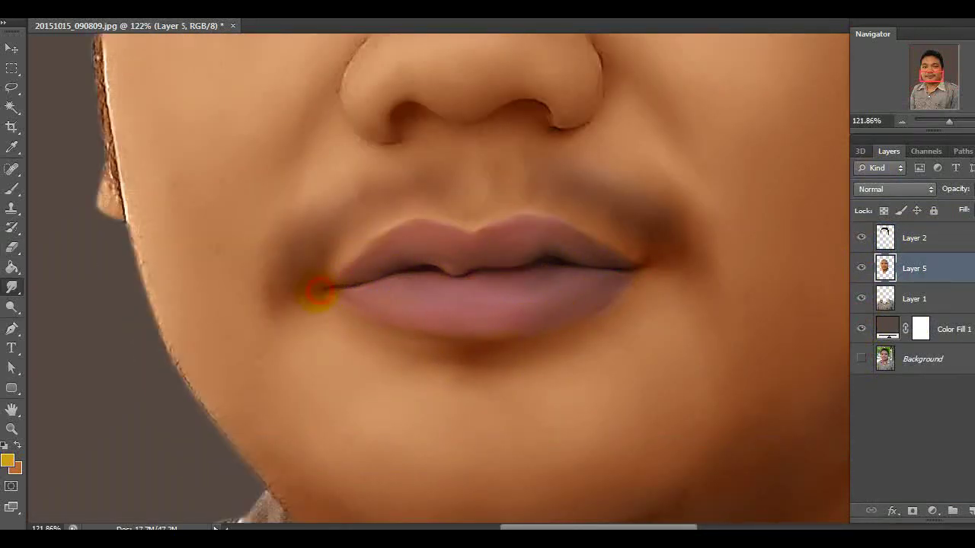
scroll(465, 255, up, 5)
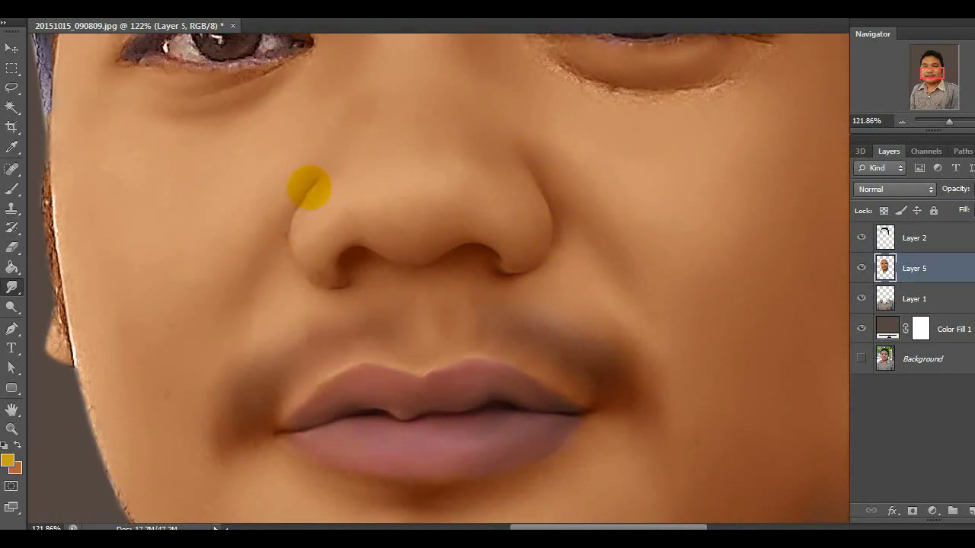
scroll(315, 248, up, 5)
scroll(315, 248, left, 2)
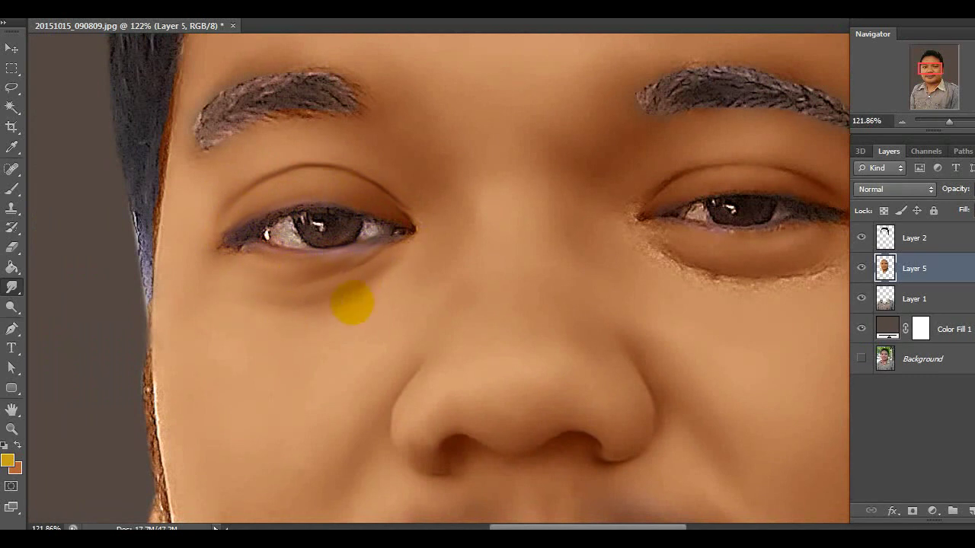
scroll(352, 303, right, 4)
scroll(352, 304, up, 1)
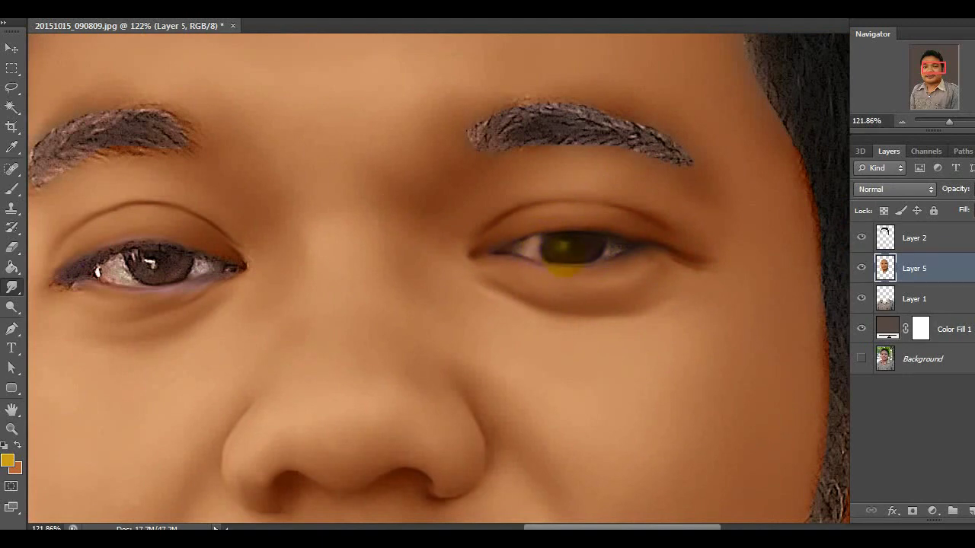
scroll(439, 279, left, 6)
scroll(438, 279, down, 1)
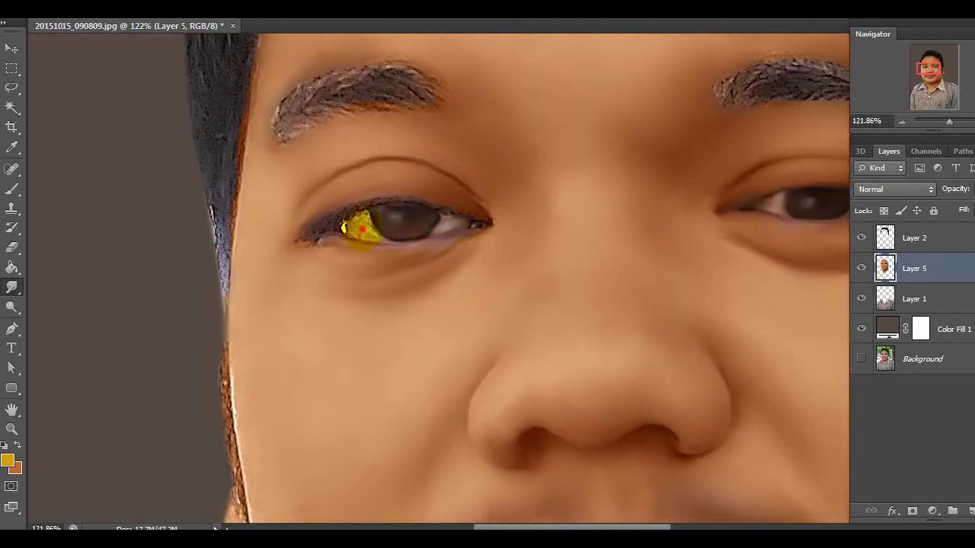
scroll(422, 122, right, 6)
scroll(423, 121, up, 4)
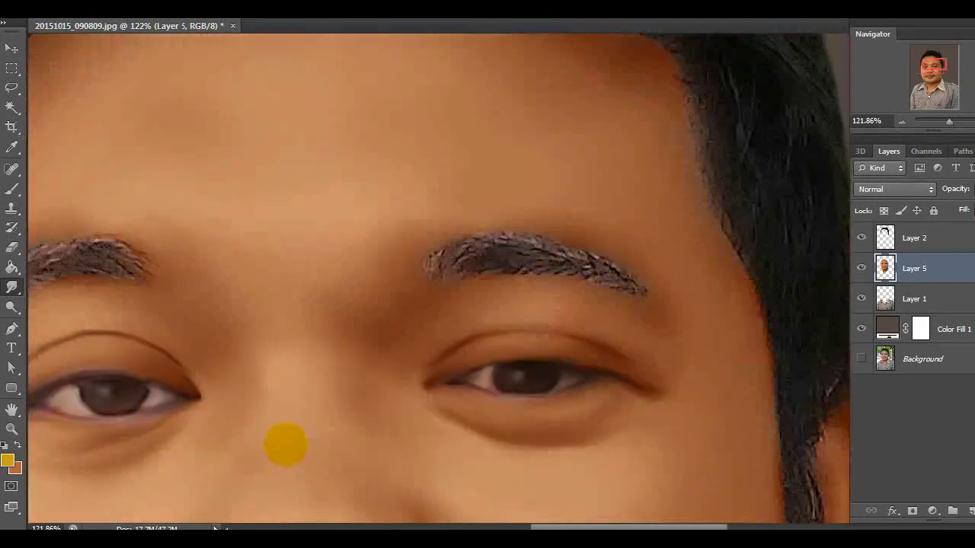
scroll(283, 446, down, 12)
scroll(283, 446, left, 6)
scroll(229, 300, up, 3)
scroll(261, 141, down, 6)
scroll(374, 395, down, 1)
scroll(373, 395, right, 2)
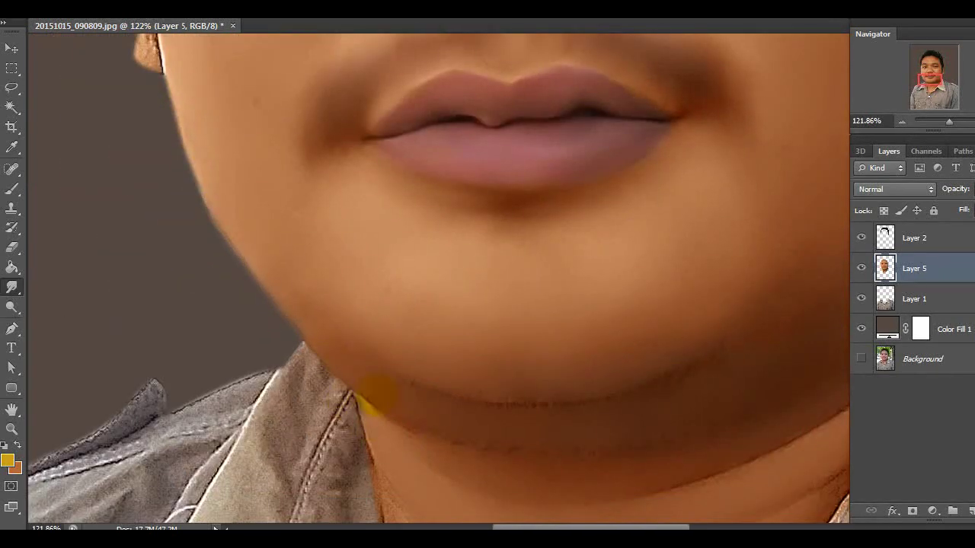
scroll(512, 400, down, 4)
scroll(514, 374, right, 3)
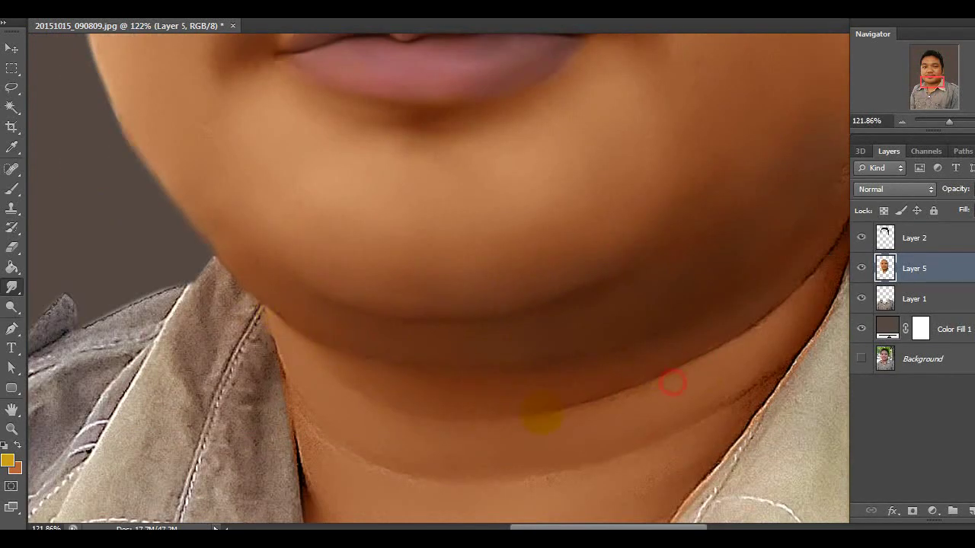
scroll(672, 383, down, 2)
scroll(672, 383, right, 6)
scroll(286, 339, right, 3)
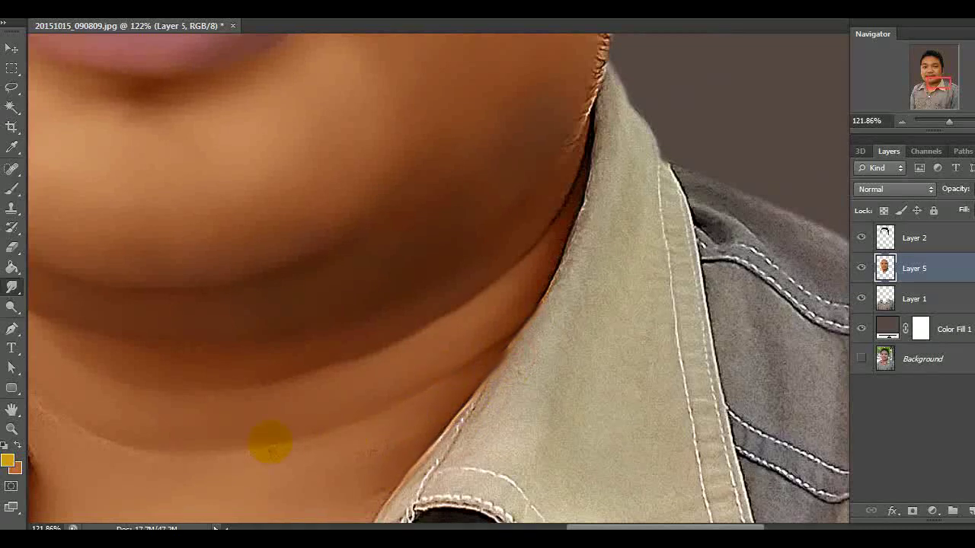
scroll(392, 229, left, 10)
scroll(625, 272, up, 8)
scroll(625, 271, right, 6)
scroll(601, 255, right, 2)
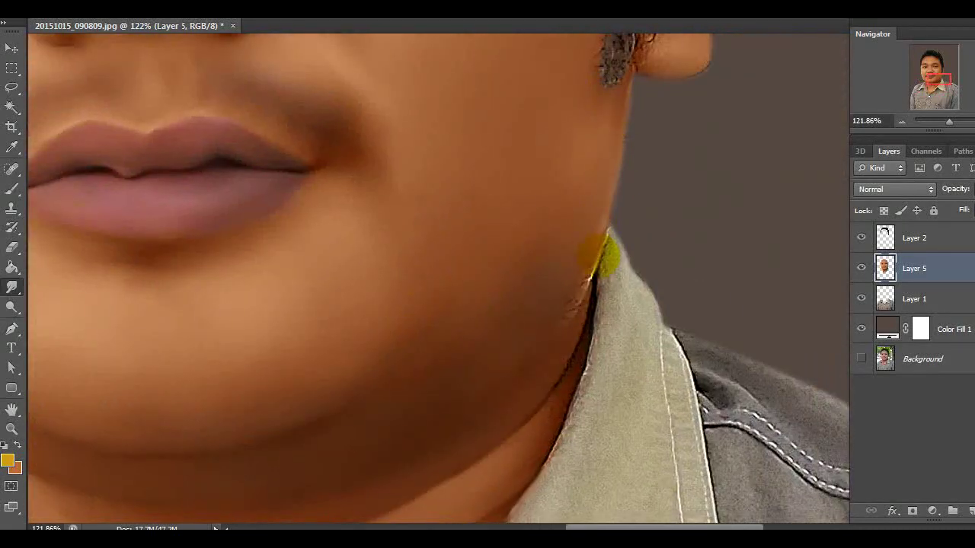
scroll(599, 361, up, 8)
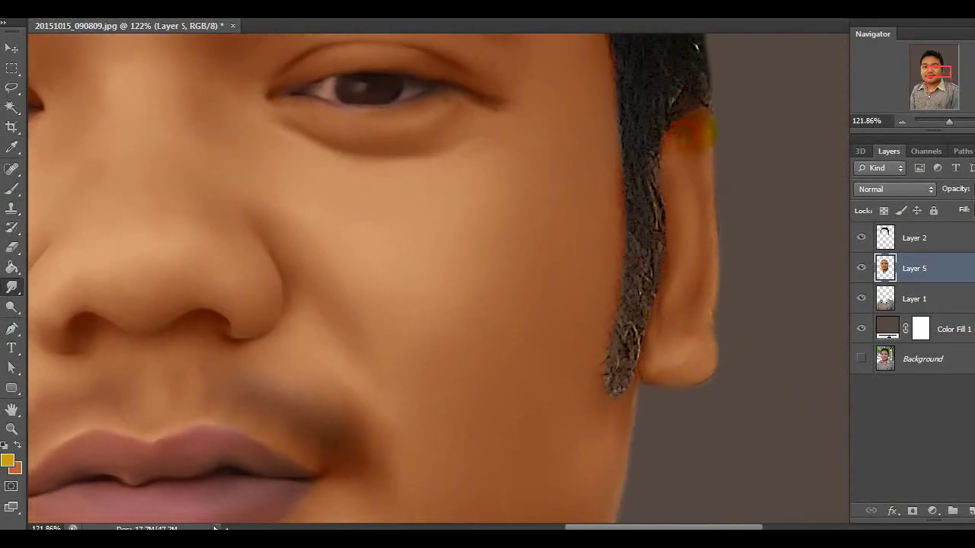
scroll(716, 323, down, 5)
scroll(640, 149, down, 2)
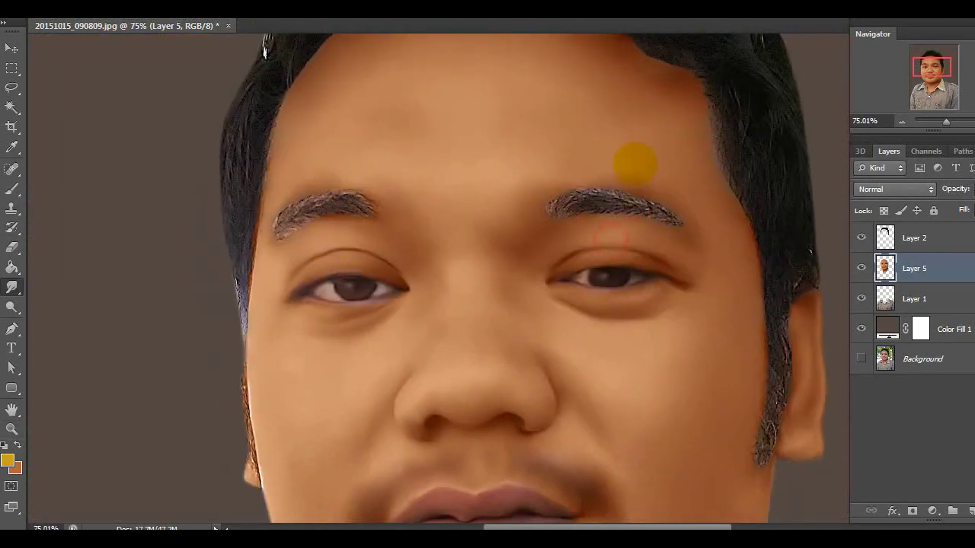
scroll(633, 161, up, 5)
scroll(374, 58, right, 2)
- Paint the Curves 1 mask so the darkening covers only the shirt and collar
scroll(233, 267, left, 3)
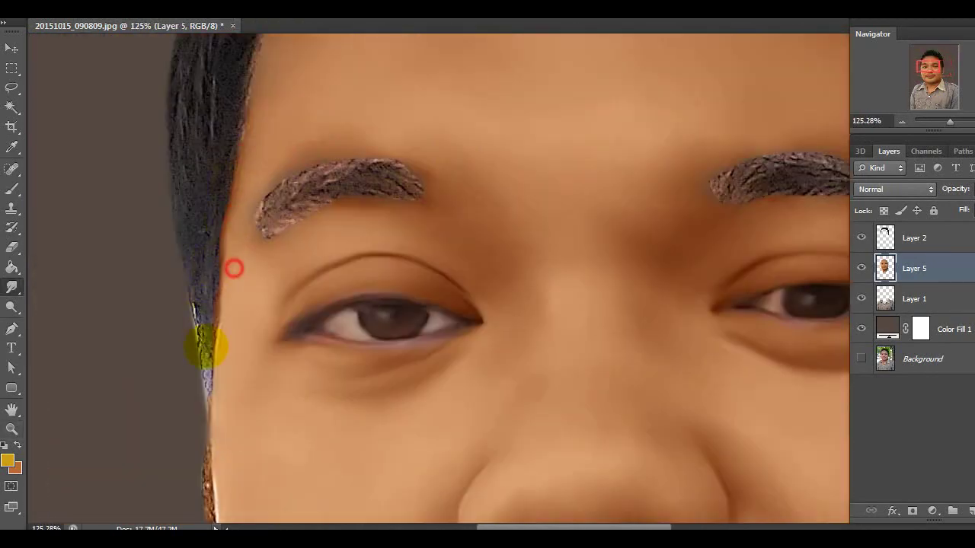
scroll(407, 294, down, 5)
scroll(447, 300, up, 2)
scroll(559, 310, down, 2)
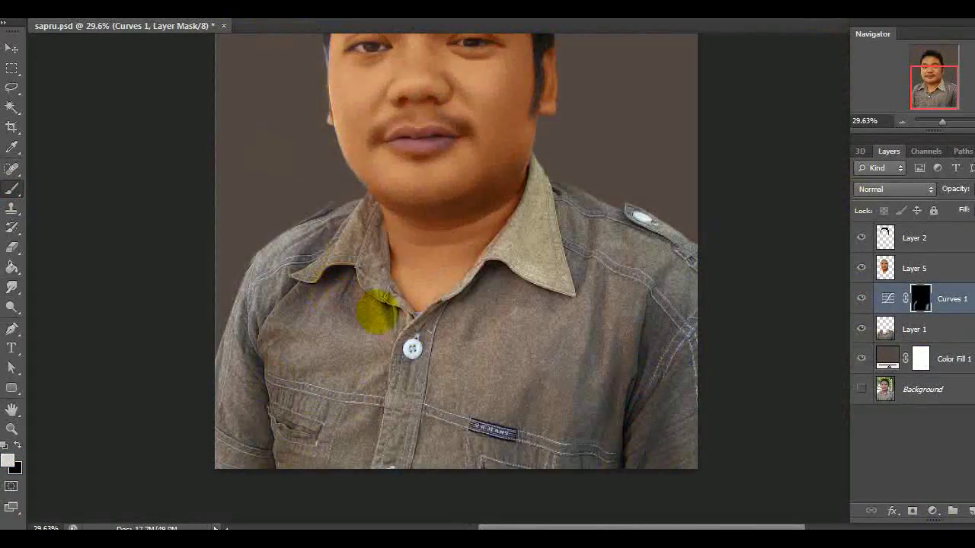
drag(376, 311, 633, 251)
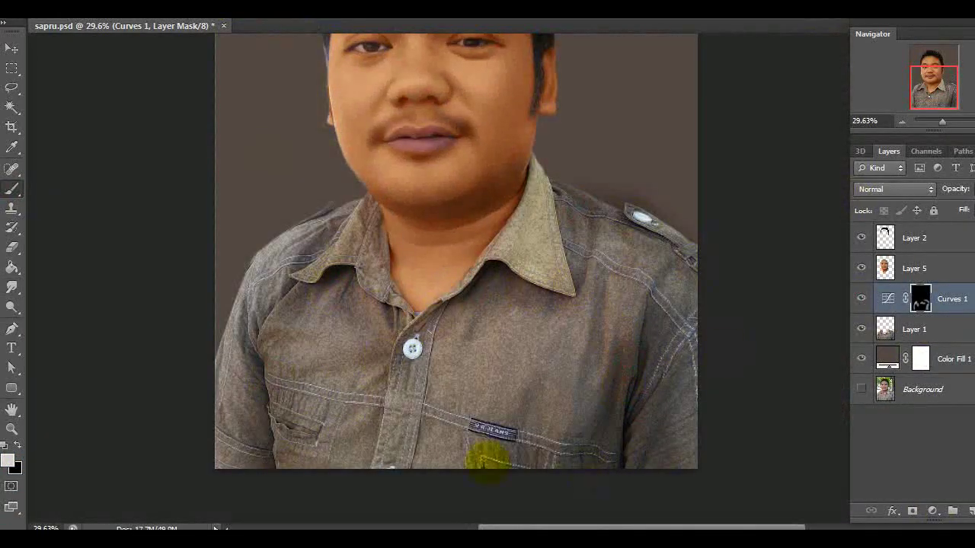
drag(243, 398, 304, 343)
drag(529, 218, 548, 190)
drag(560, 297, 549, 215)
- Merge Curves 1 down and add a new clipped layer in Color blend mode
right_click(945, 298)
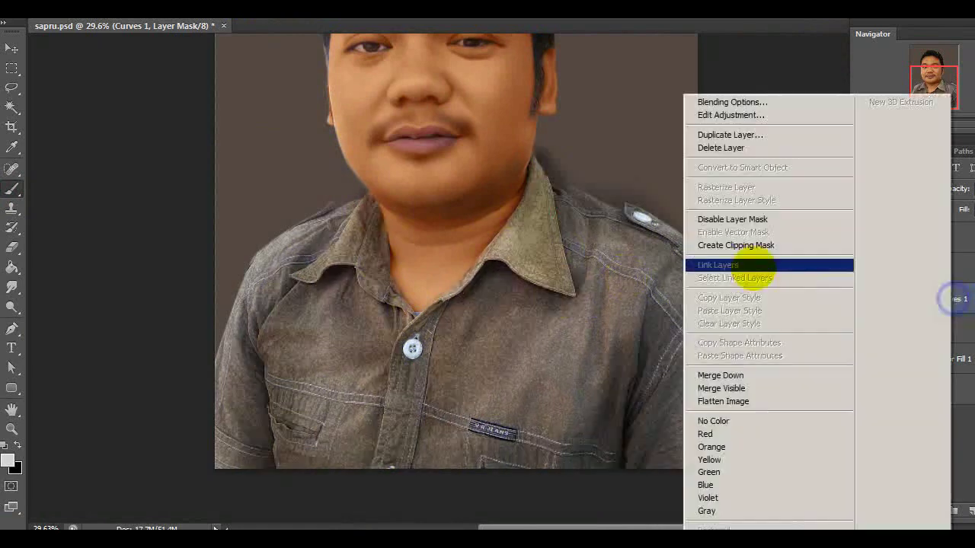
click(827, 374)
key(ctrl+shift+alt+n)
key(ctrl+alt+g)
key(shift+alt+c)
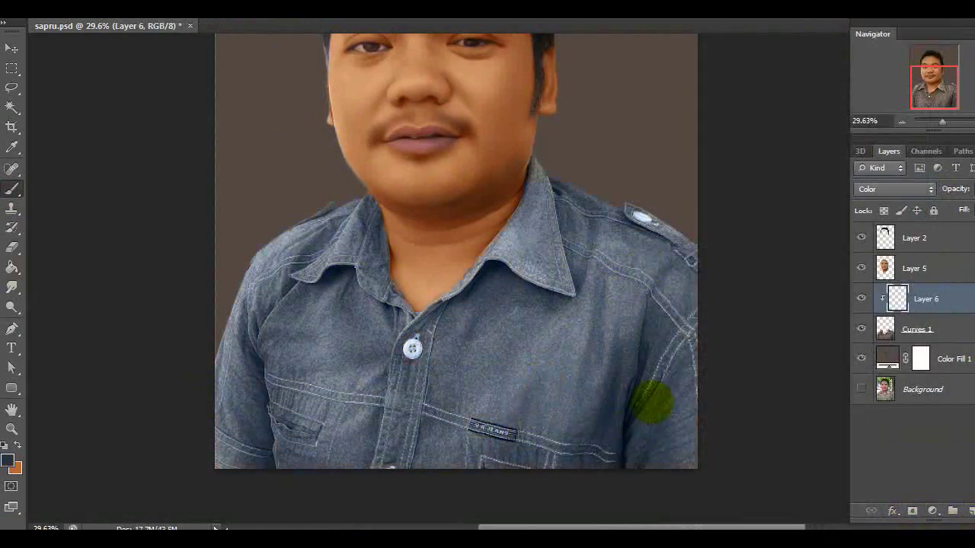
- Apply Hue 215, Saturation 19 to the shirt colour, merge it, and set the new layer to Color
key(ctrl+u)
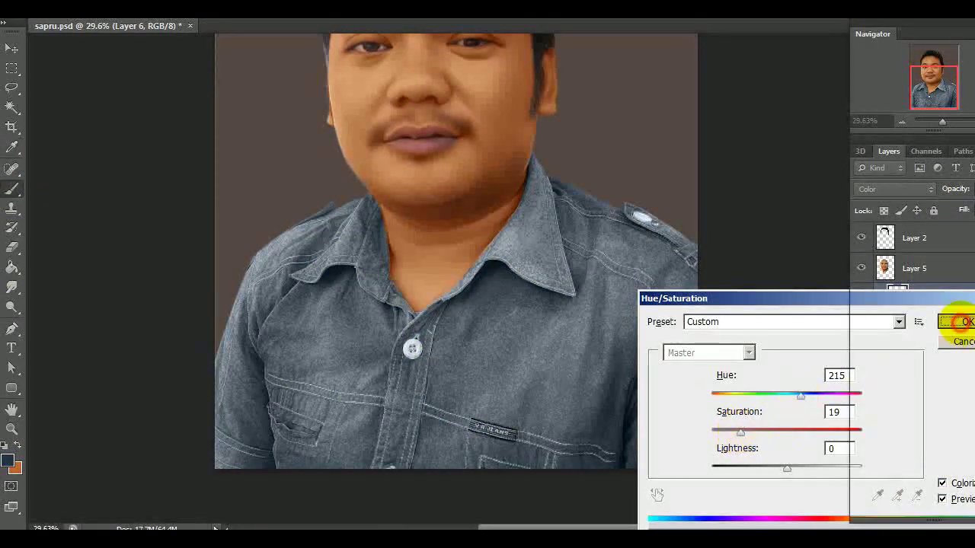
click(964, 322)
key(ctrl+e)
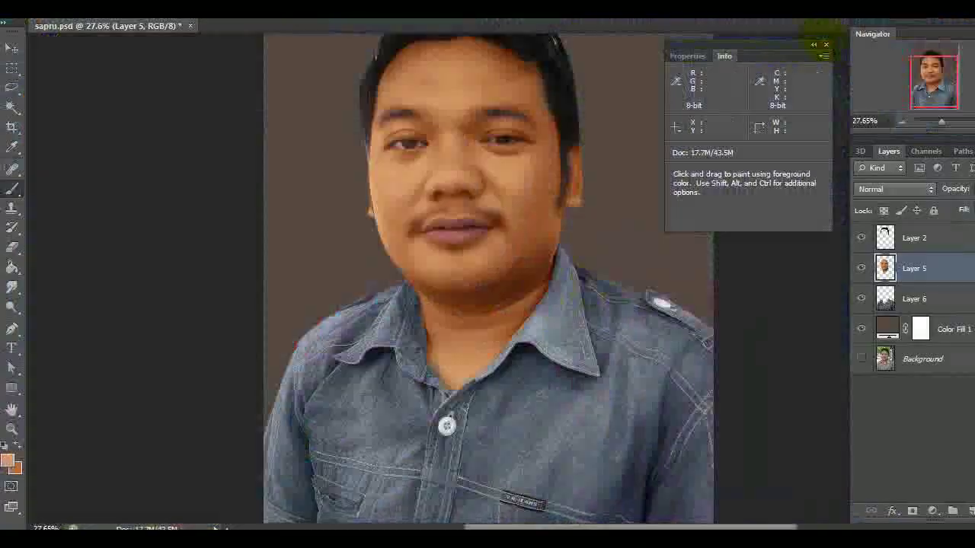
click(863, 342)
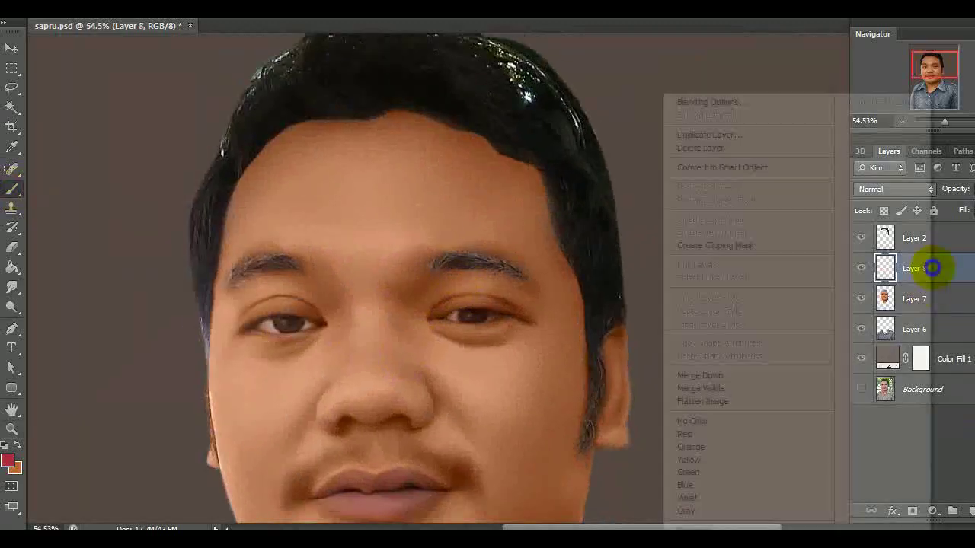
- Paint pink over the cheeks, chin and nose, blur it 7.2 px, and lower saturation to -28
scroll(284, 194, down, 3)
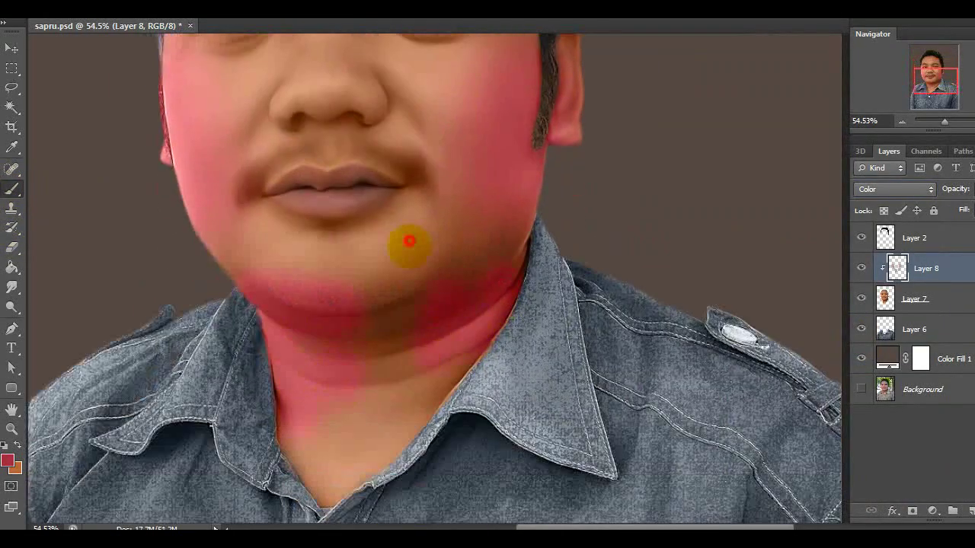
drag(364, 248, 360, 326)
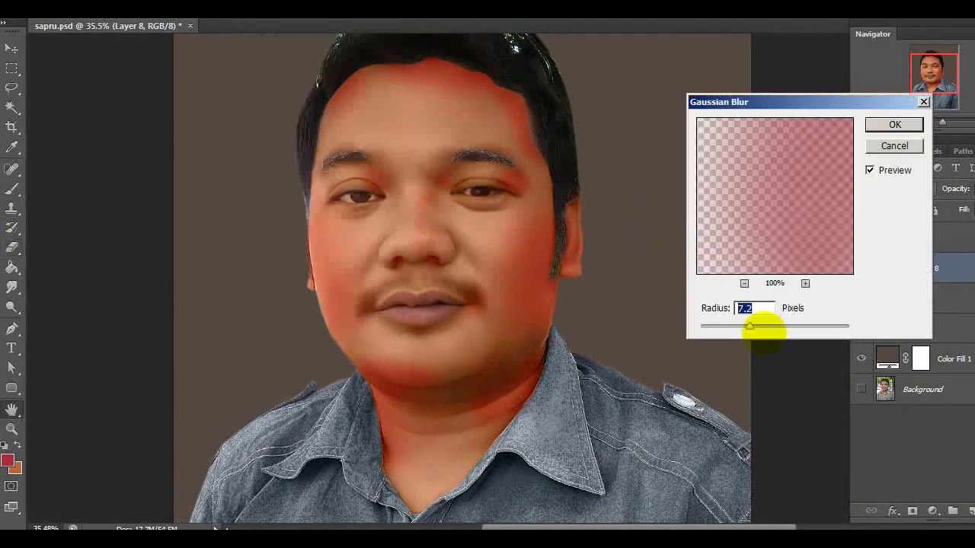
click(892, 124)
key(ctrl+u)
drag(786, 430, 766, 430)
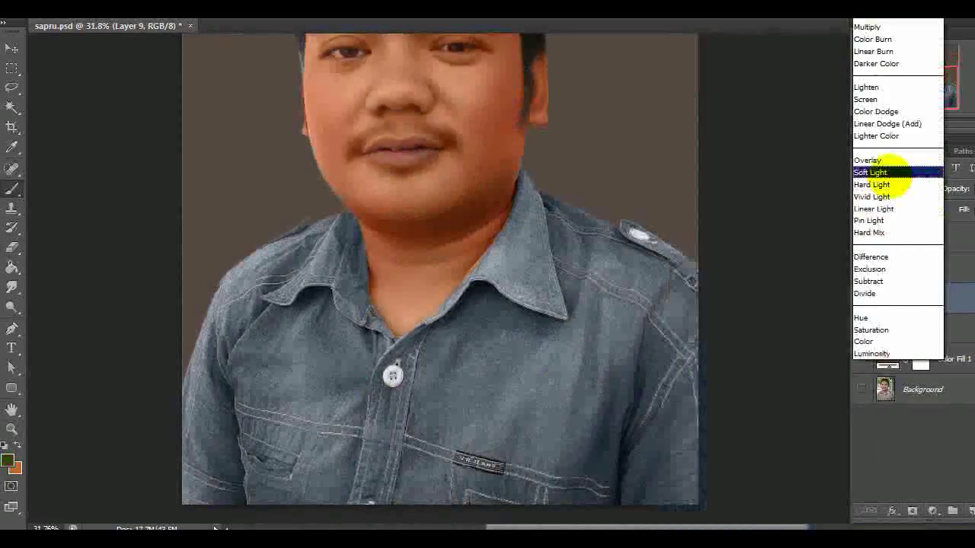
- Set the new layer to Soft Light and colorize it at hue 80, saturation 25
click(899, 174)
key(ctrl+u)
drag(784, 396, 745, 395)
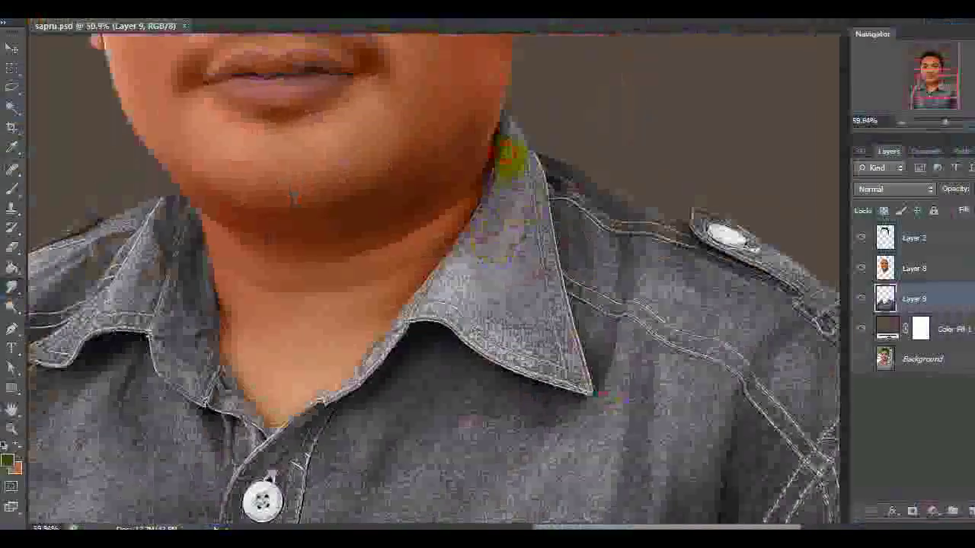
- Smudge the denim texture smooth across the shoulder seam, chest, pocket and collar
drag(564, 247, 600, 216)
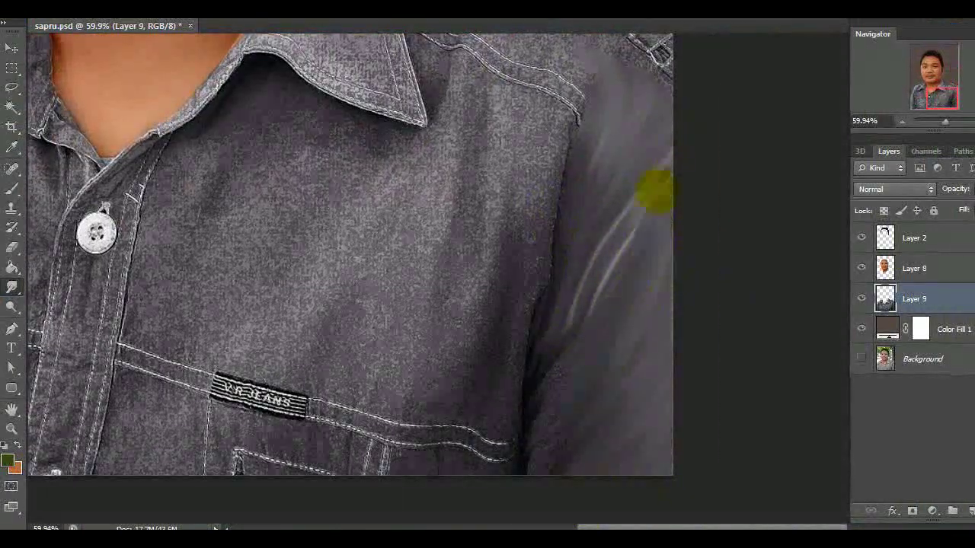
scroll(587, 312, down, 2)
scroll(492, 294, up, 5)
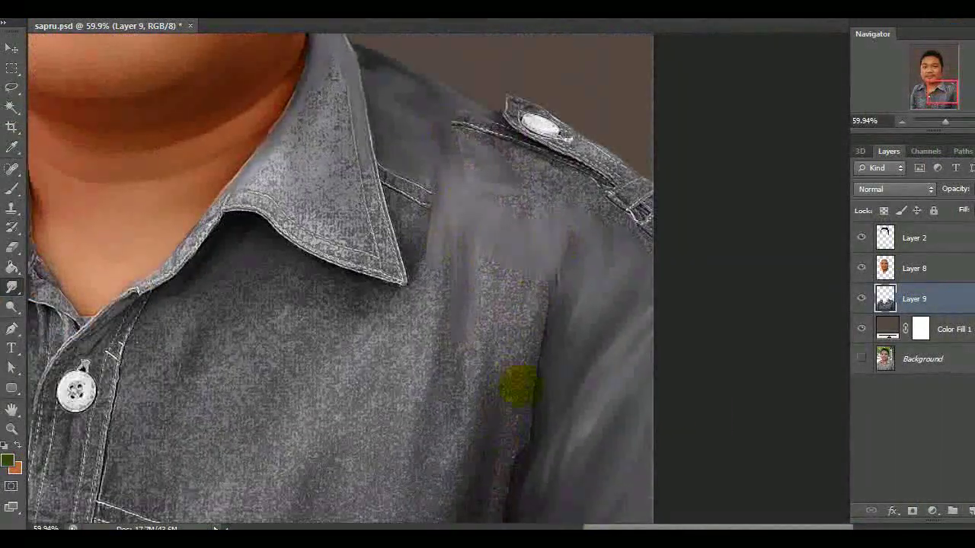
scroll(487, 259, down, 5)
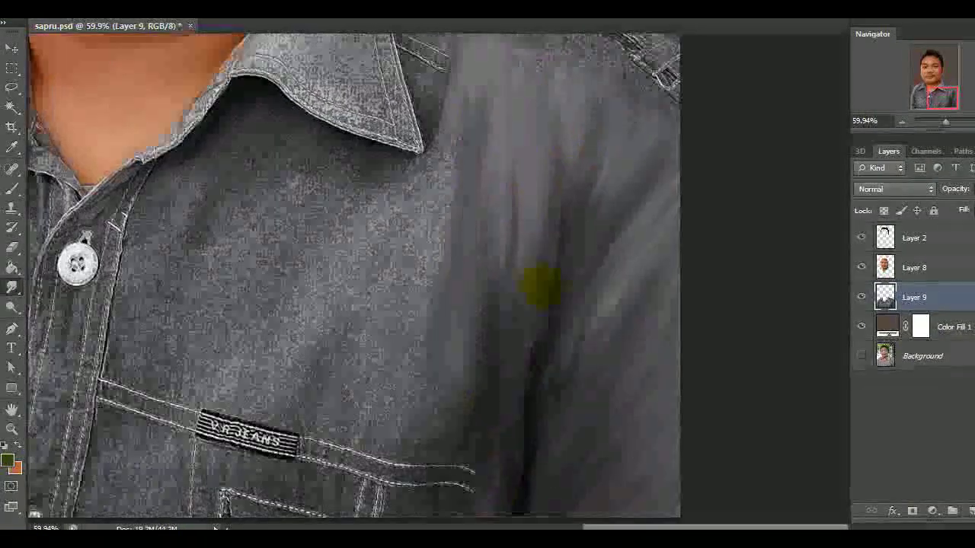
scroll(535, 283, down, 3)
scroll(419, 320, up, 3)
mouse_move(457, 246)
mouse_down()
mouse_move(297, 447)
mouse_move(218, 185)
mouse_move(206, 282)
mouse_move(326, 122)
mouse_move(381, 156)
mouse_move(451, 348)
mouse_move(289, 483)
mouse_move(295, 396)
mouse_up()
scroll(326, 122, up, 2)
scroll(435, 327, down, 4)
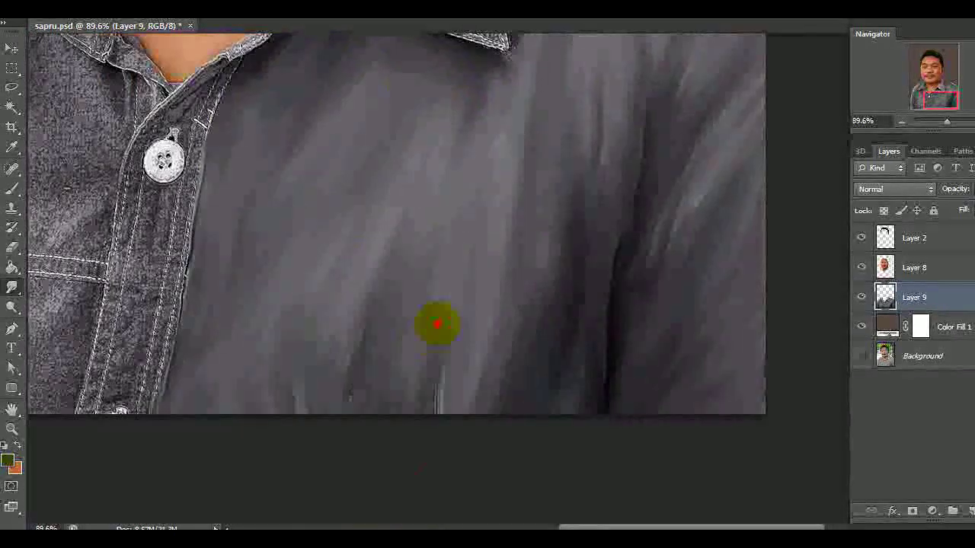
scroll(668, 330, up, 10)
scroll(668, 330, right, 3)
mouse_move(464, 201)
mouse_down()
mouse_move(554, 200)
mouse_move(663, 322)
mouse_move(578, 227)
mouse_up()
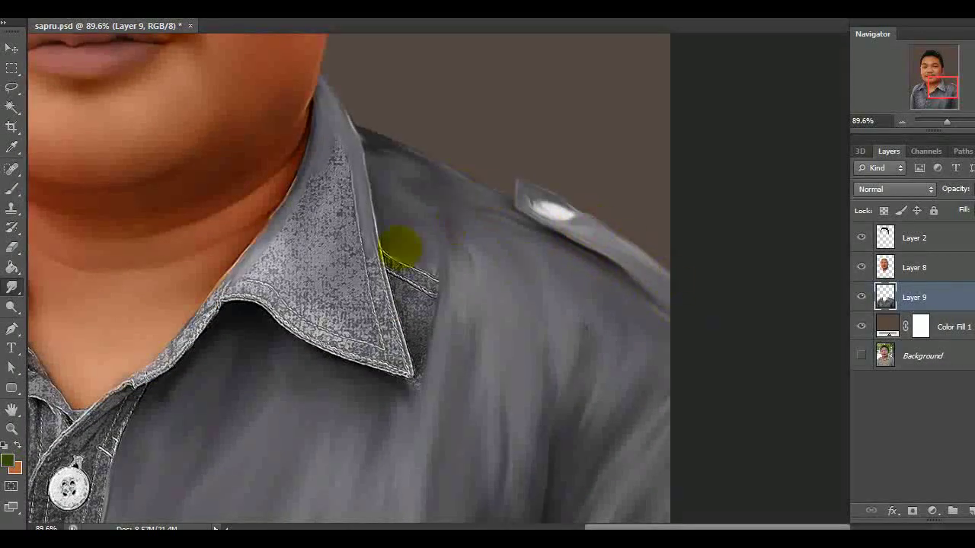
scroll(449, 349, left, 3)
mouse_move(448, 135)
mouse_down()
mouse_move(506, 344)
mouse_move(496, 254)
mouse_up()
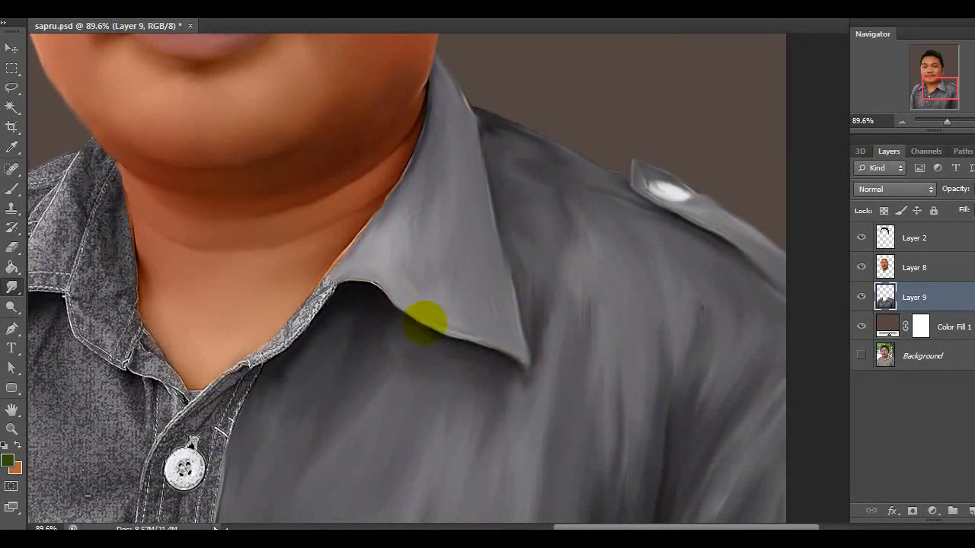
- Soften the collar edge and flatten the left shoulder and sleeve fabric into smooth grey
scroll(425, 323, left, 2)
scroll(472, 200, left, 2)
scroll(472, 200, down, 3)
scroll(556, 211, left, 4)
scroll(556, 211, up, 3)
mouse_move(498, 98)
mouse_down()
mouse_move(524, 285)
mouse_move(533, 278)
mouse_up()
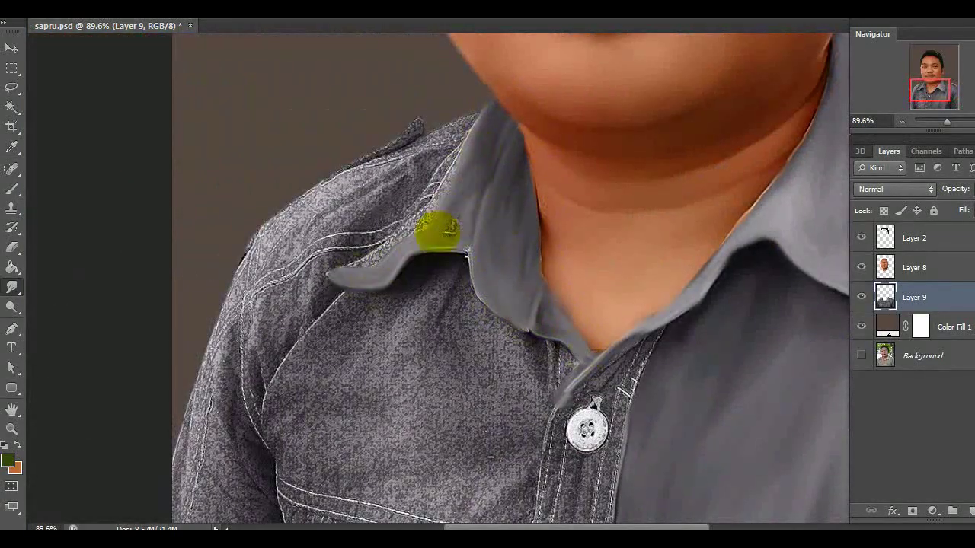
mouse_move(437, 229)
mouse_down()
mouse_move(446, 157)
mouse_move(464, 120)
mouse_move(413, 131)
mouse_up()
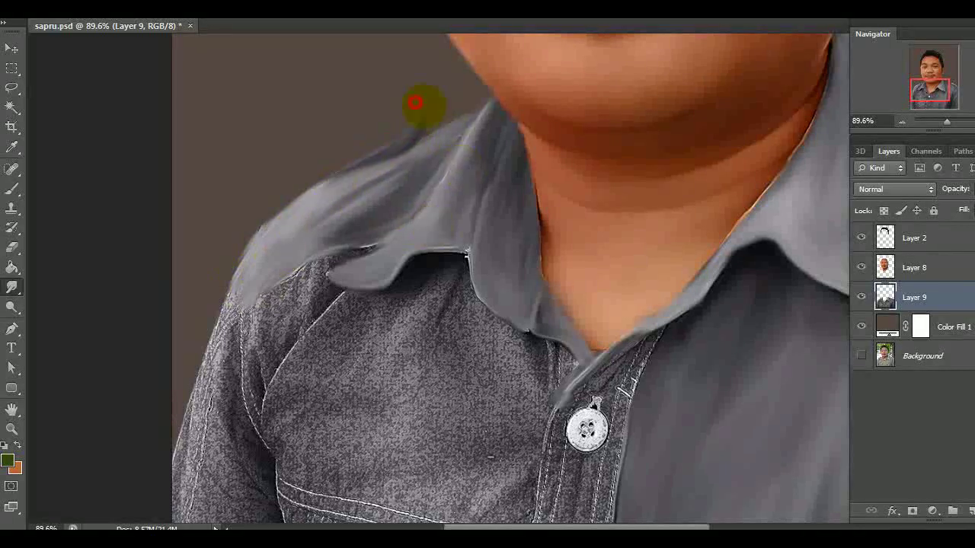
scroll(427, 106, down, 3)
scroll(427, 106, left, 3)
scroll(472, 145, up, 1)
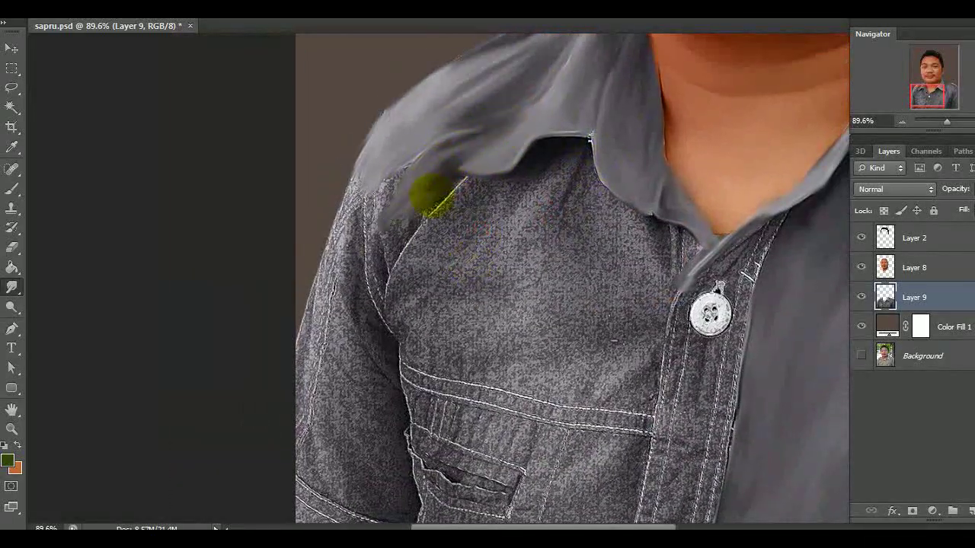
drag(432, 194, 428, 144)
scroll(396, 198, down, 2)
mouse_move(342, 254)
mouse_down()
mouse_move(359, 163)
mouse_move(379, 373)
mouse_up()
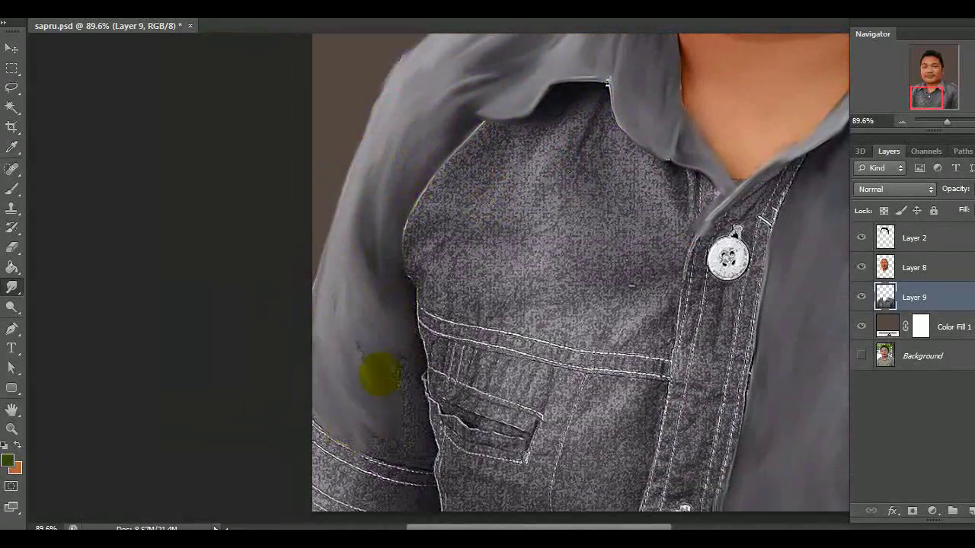
scroll(377, 320, down, 2)
scroll(374, 374, up, 2)
scroll(426, 252, right, 2)
- Smooth the pocket flap and button placket, smearing away the button holes
mouse_move(479, 135)
mouse_down()
mouse_move(455, 111)
mouse_move(278, 178)
mouse_move(402, 191)
mouse_move(498, 218)
mouse_move(302, 254)
mouse_move(388, 147)
mouse_up()
scroll(374, 322, down, 2)
mouse_move(374, 323)
mouse_down()
mouse_move(379, 330)
mouse_move(488, 291)
mouse_move(483, 272)
mouse_move(366, 359)
mouse_move(276, 178)
mouse_move(340, 221)
mouse_move(278, 242)
mouse_up()
scroll(343, 320, down, 1)
scroll(344, 319, up, 2)
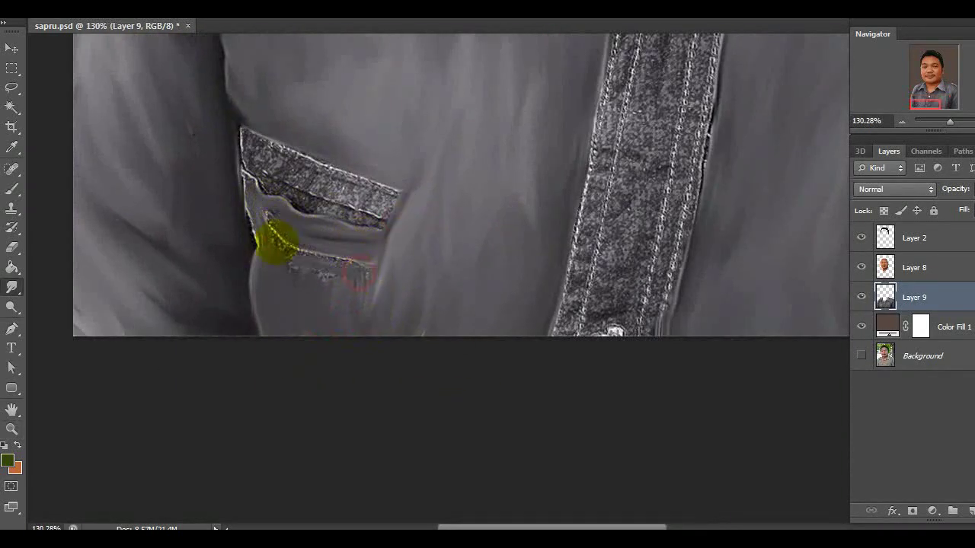
mouse_move(259, 175)
mouse_down()
mouse_move(366, 190)
mouse_move(327, 212)
mouse_up()
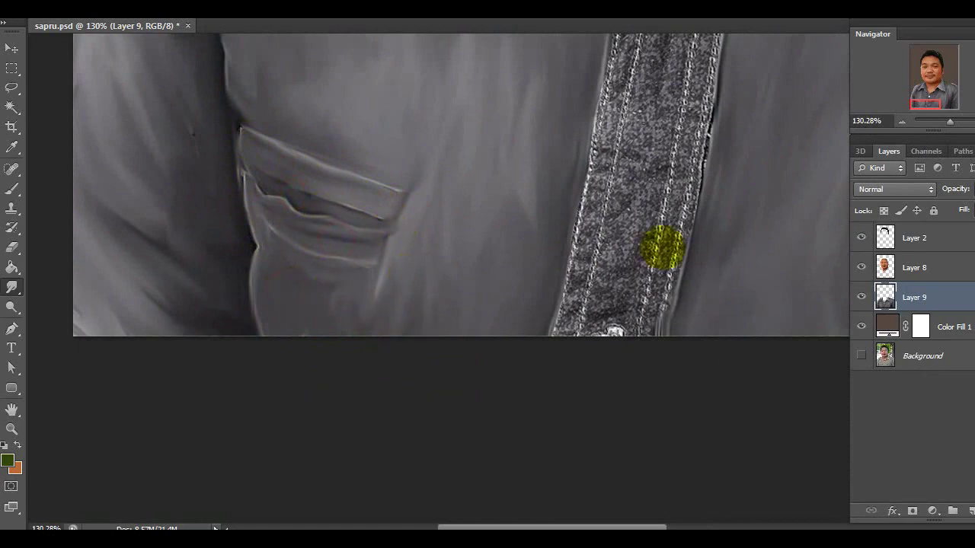
scroll(663, 248, up, 5)
mouse_move(620, 130)
mouse_down()
mouse_move(500, 283)
mouse_move(562, 367)
mouse_move(479, 233)
mouse_up()
scroll(479, 233, down, 2)
scroll(572, 255, down, 3)
mouse_move(472, 182)
mouse_down()
mouse_move(461, 275)
mouse_move(483, 257)
mouse_move(529, 478)
mouse_up()
scroll(539, 207, up, 2)
mouse_move(539, 207)
mouse_down()
mouse_move(515, 242)
mouse_move(553, 186)
mouse_up()
- Paint a purple tint over the shirt on the clipped layer
scroll(363, 343, down, 5)
scroll(374, 431, up, 1)
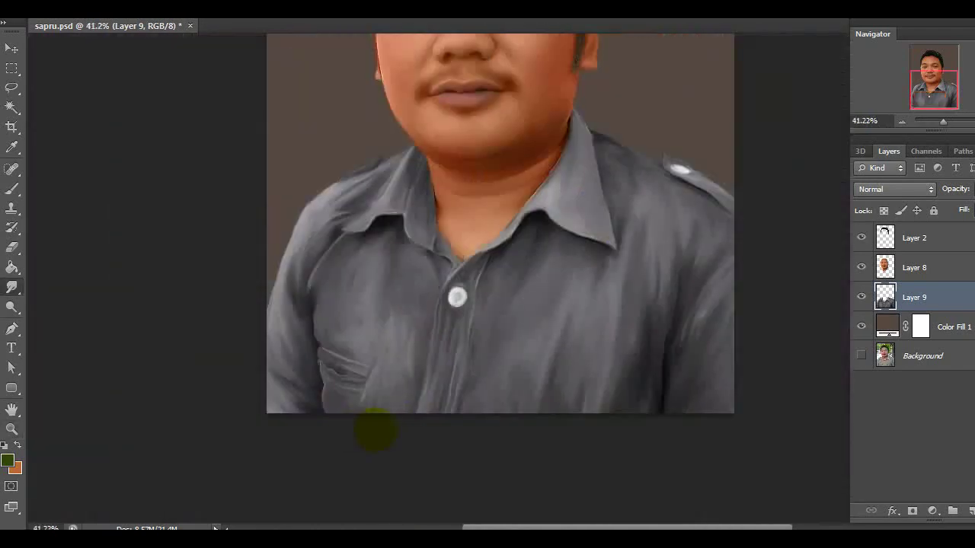
mouse_move(39, 245)
mouse_down()
mouse_move(662, 391)
mouse_move(370, 505)
mouse_up()
- Blend the purple tint in Soft Light, lower its saturation to −16, and merge it down
key(shift+alt+f)
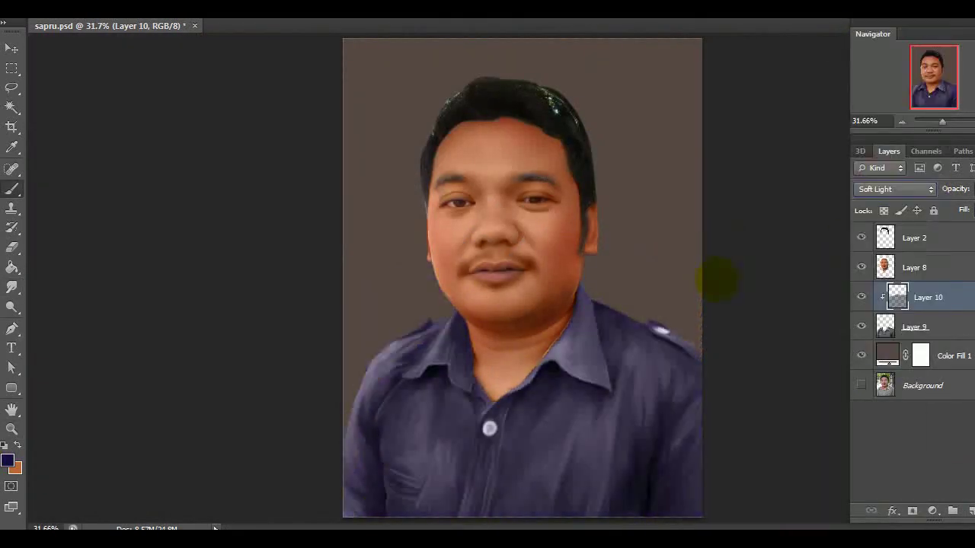
key(ctrl+u)
drag(800, 394, 790, 394)
click(960, 319)
key(ctrl+e)
- Paint dark shading strokes across the shirt and merge that layer into the shirt
scroll(383, 362, up, 3)
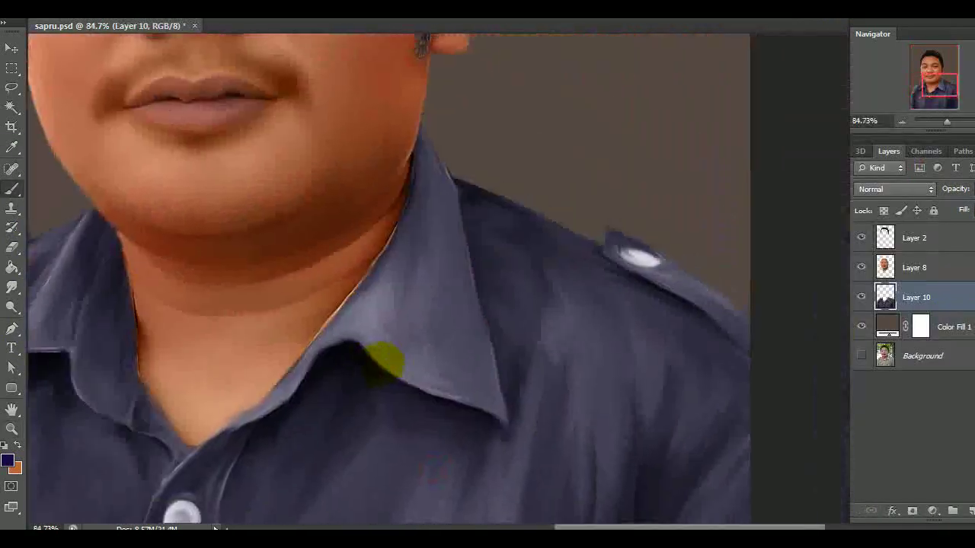
scroll(479, 370, down, 3)
scroll(424, 250, up, 2)
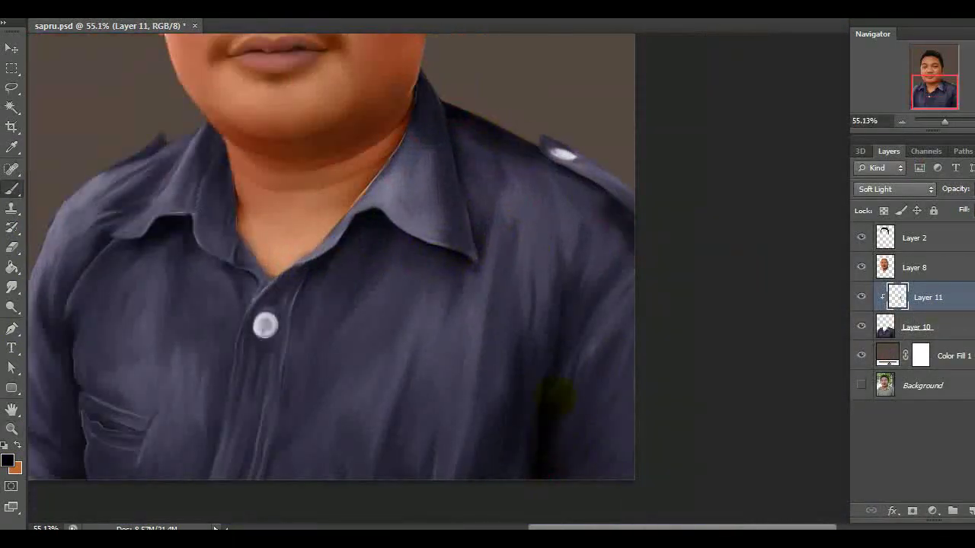
mouse_move(556, 392)
mouse_down()
mouse_move(467, 181)
mouse_move(381, 239)
mouse_move(577, 331)
mouse_up()
mouse_move(27, 407)
mouse_down()
mouse_move(152, 343)
mouse_move(746, 257)
mouse_move(714, 218)
mouse_move(355, 274)
mouse_up()
drag(944, 122, 942, 122)
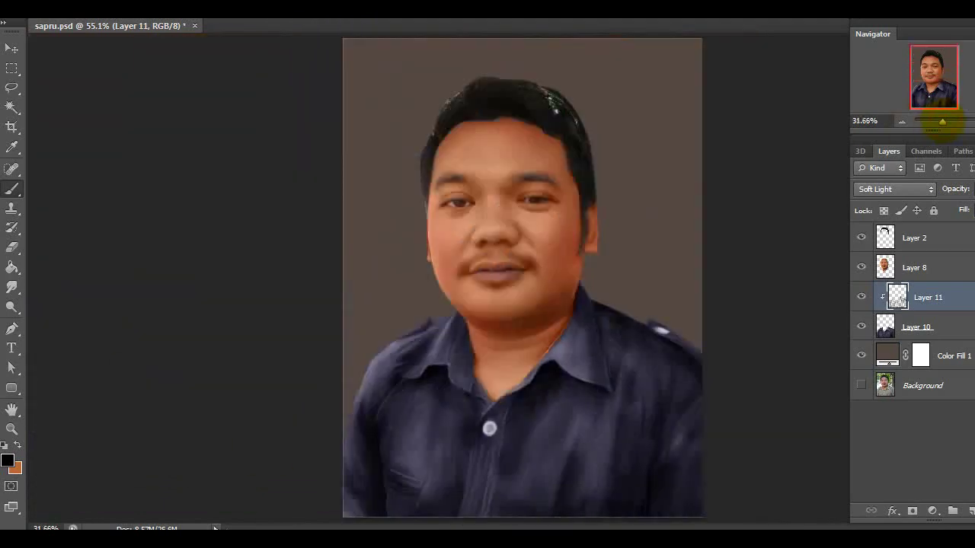
shift+click(914, 327)
right_click(905, 327)
click(693, 374)
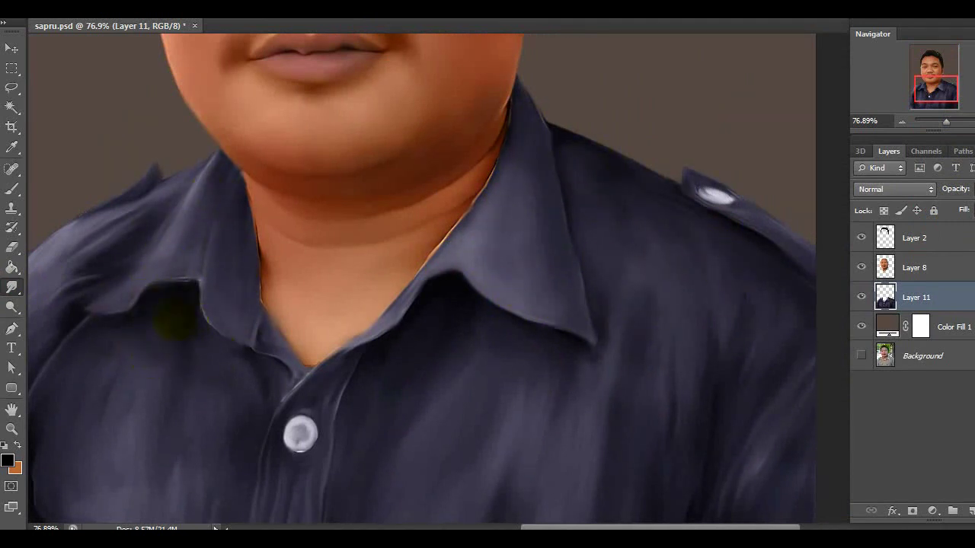
- Pan over the chest, collar, shoulders and pocket, then zoom out to the whole shirt
drag(173, 316, 296, 297)
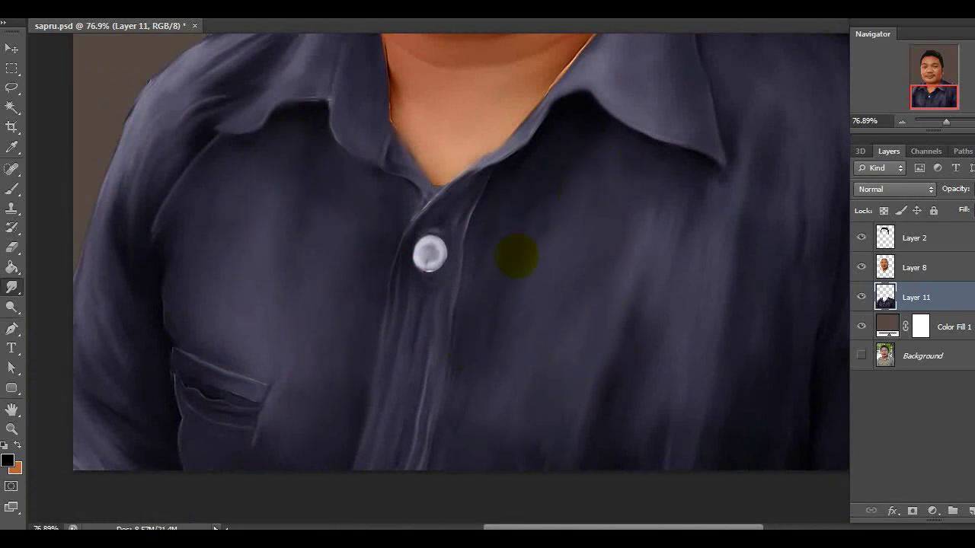
drag(626, 333, 462, 432)
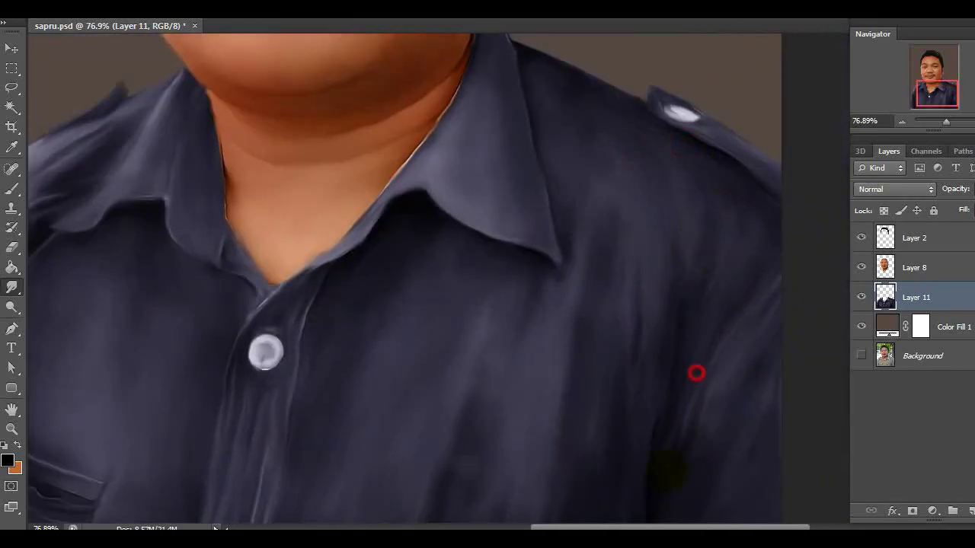
drag(607, 172, 298, 144)
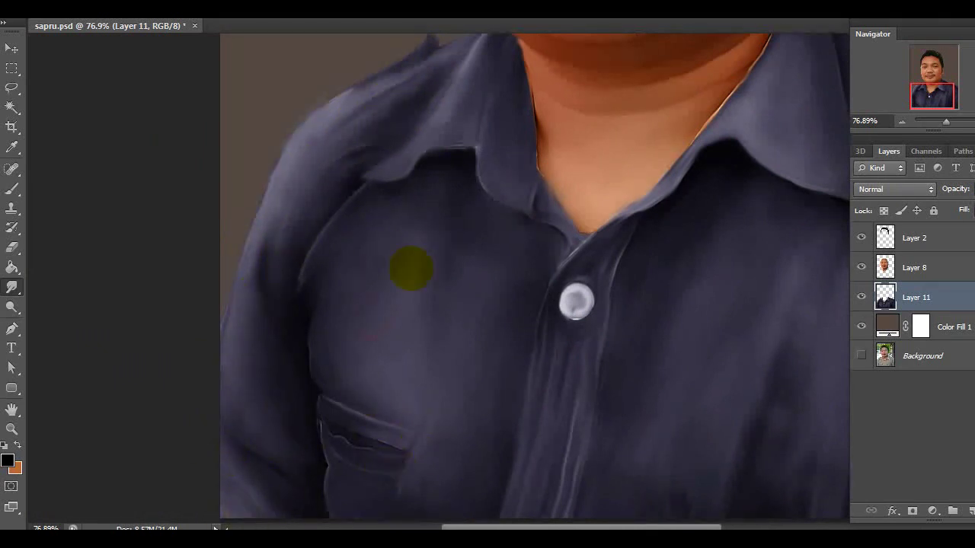
drag(575, 349, 515, 199)
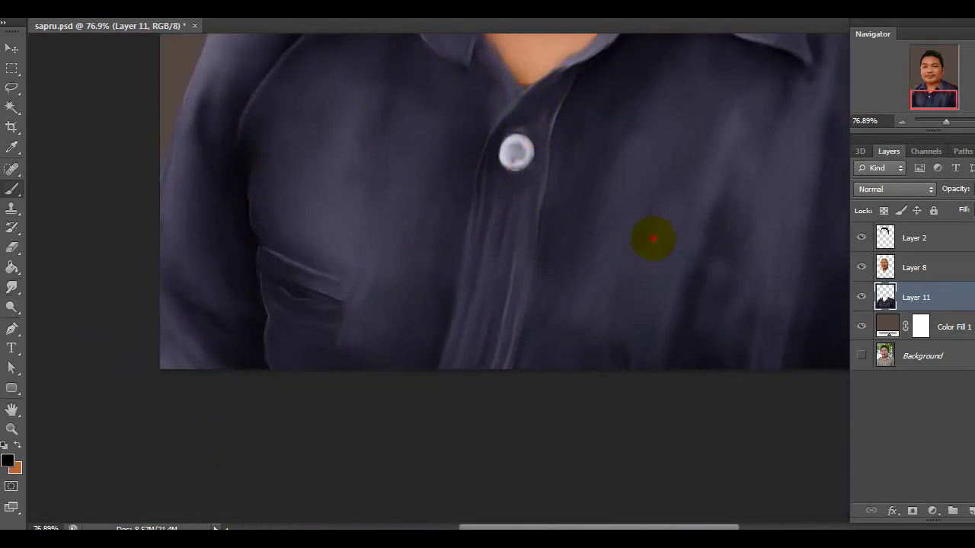
drag(653, 240, 438, 389)
drag(406, 217, 222, 409)
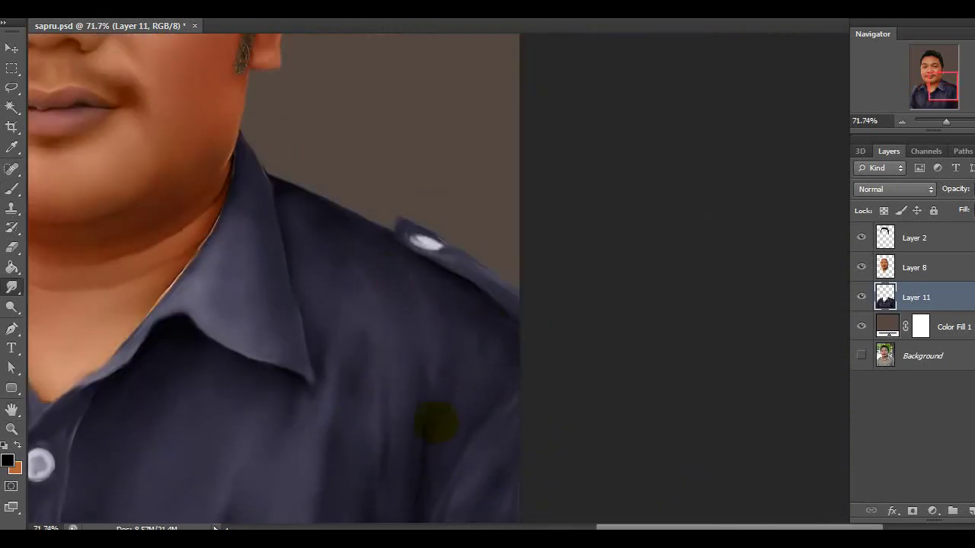
scroll(416, 343, down, 5)
scroll(369, 179, left, 5)
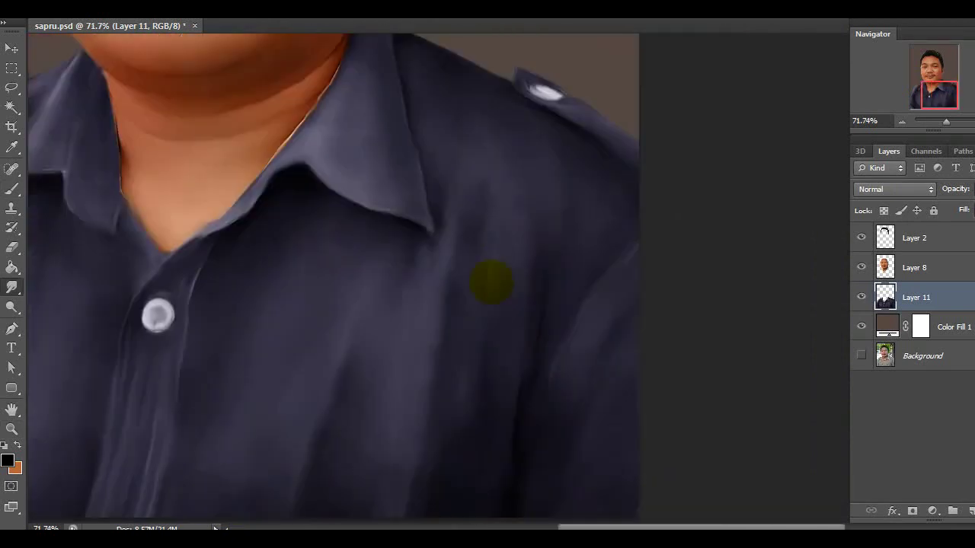
scroll(392, 285, left, 5)
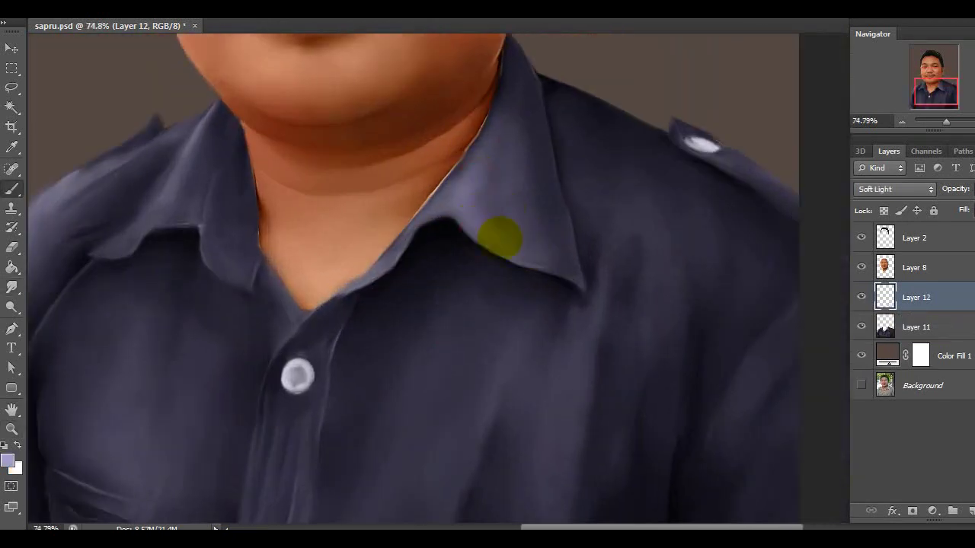
scroll(235, 372, up, 4)
scroll(235, 372, left, 3)
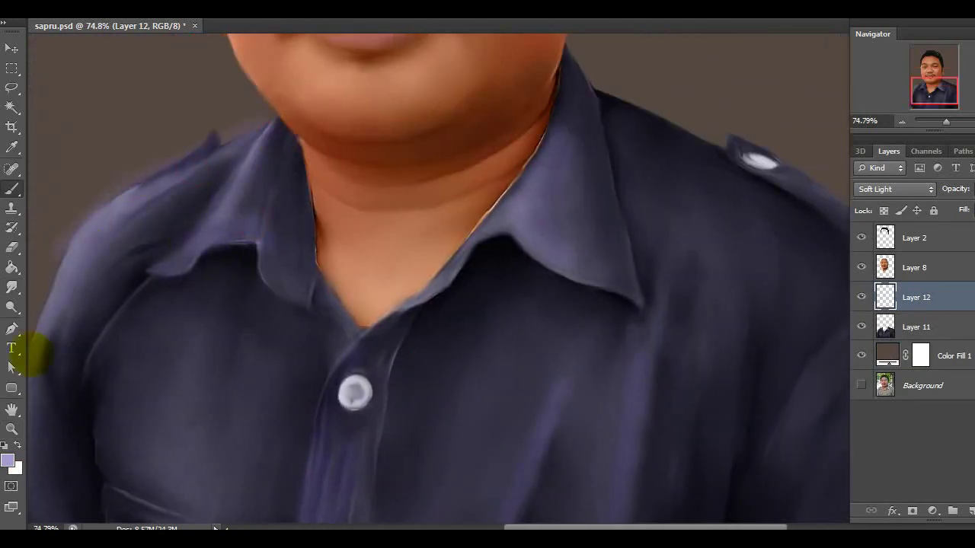
scroll(289, 342, down, 5)
scroll(412, 193, right, 9)
drag(413, 193, 518, 229)
- Apply Lightness +76 to the shirt highlights and merge them into the painted shirt layer
key(ctrl+minus)
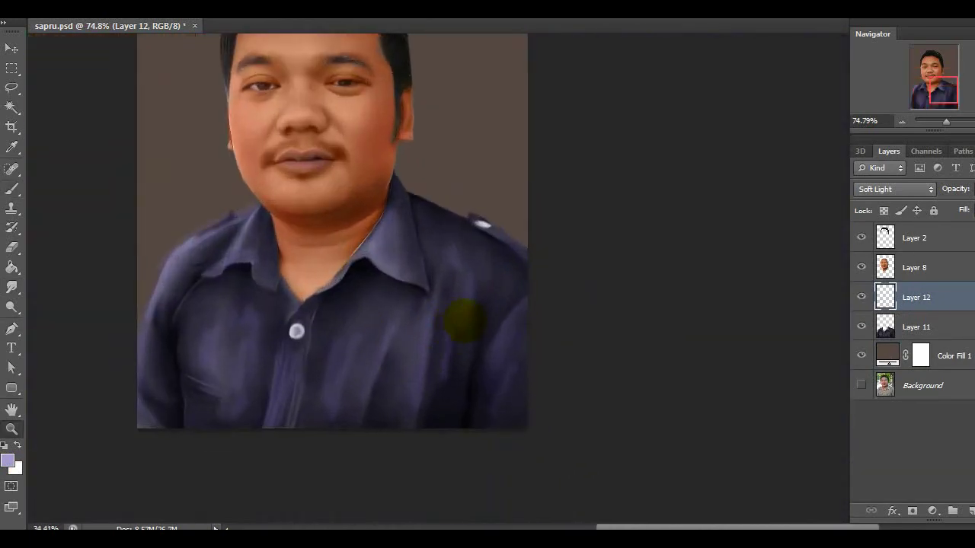
click(886, 124)
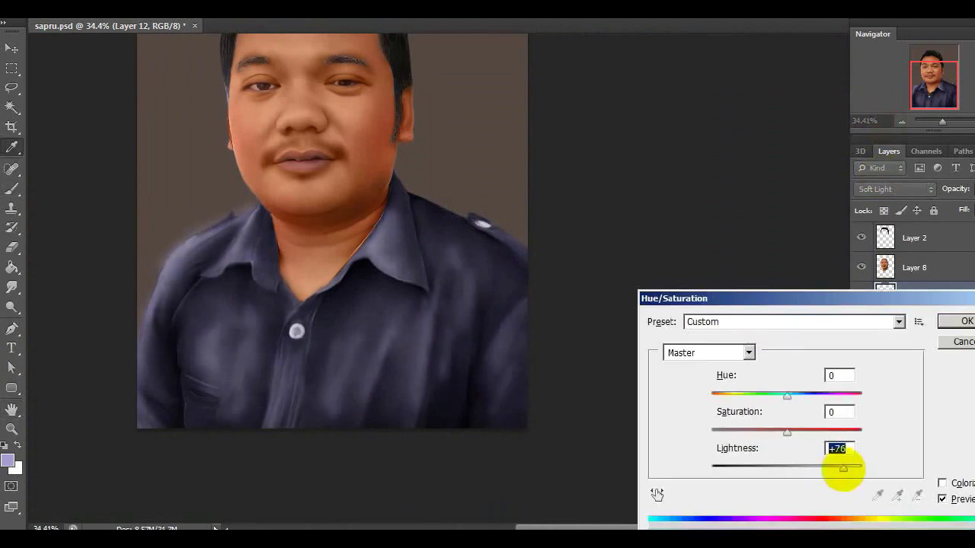
right_click(864, 296)
click(690, 376)
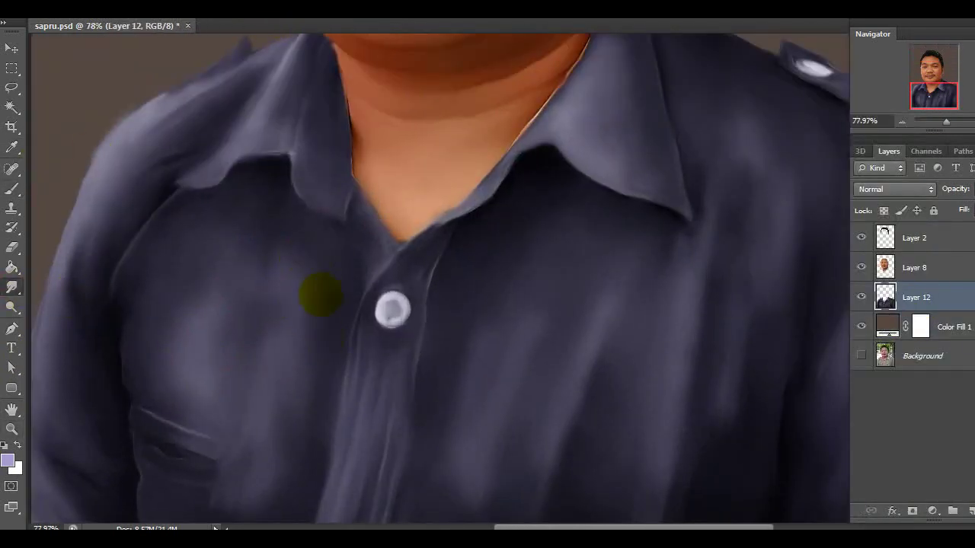
scroll(284, 383, down, 4)
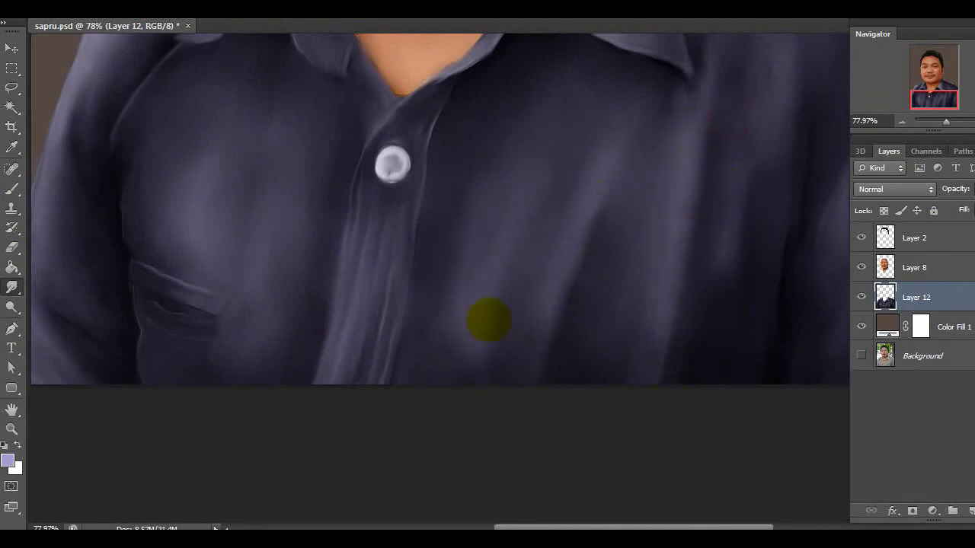
scroll(545, 86, up, 3)
scroll(536, 244, right, 5)
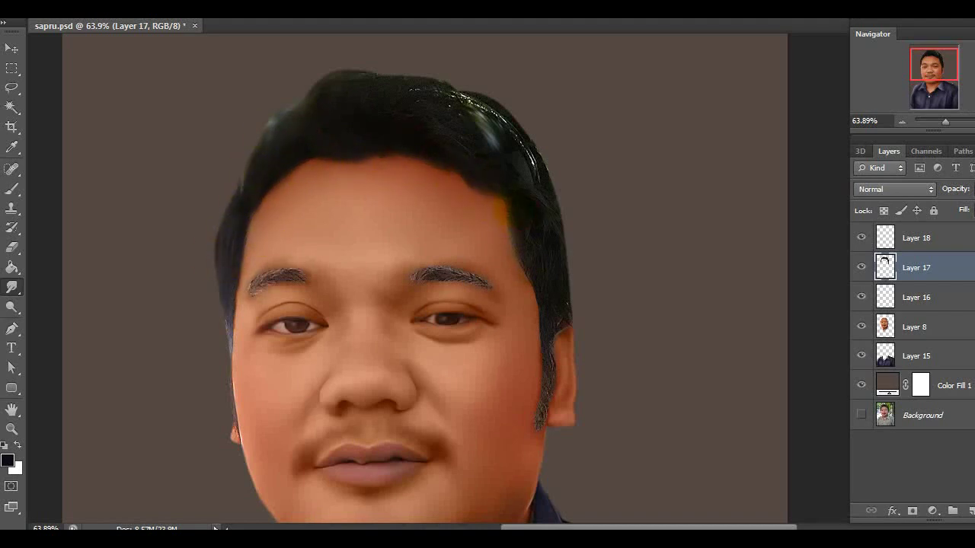
- Copy a hair piece to a new layer, rotate it about 48°, and merge into the hair
scroll(533, 304, down, 3)
scroll(592, 153, up, 3)
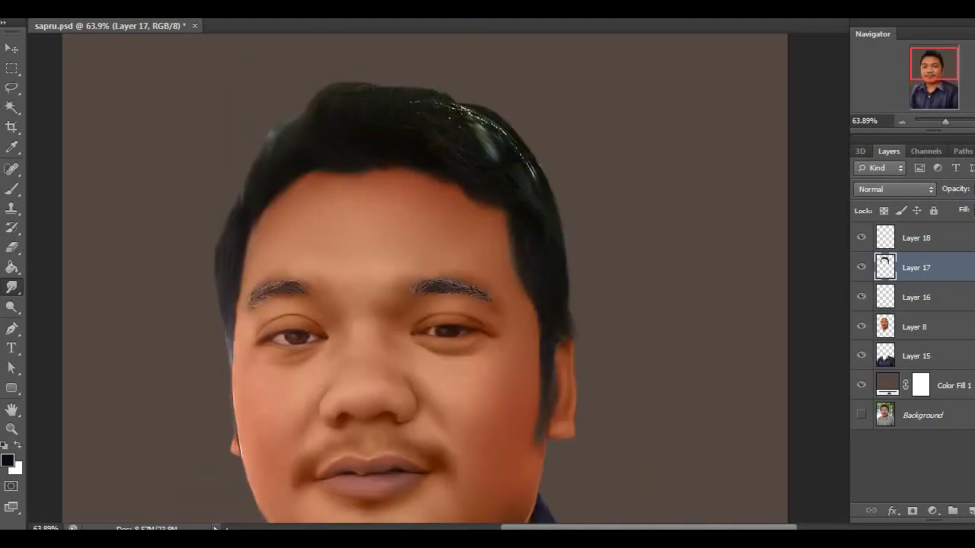
click(952, 511)
key(s)
click(916, 267)
drag(670, 185, 644, 124)
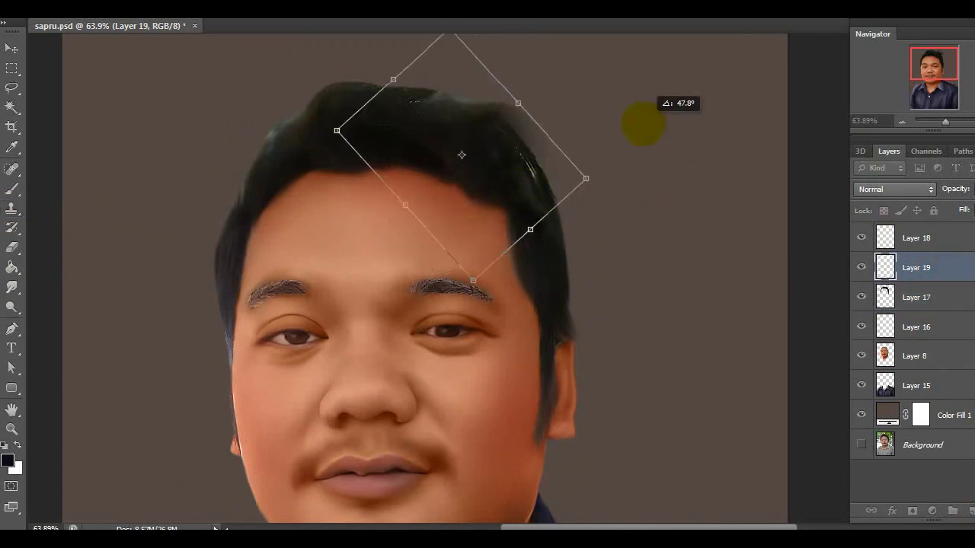
click(13, 245)
ctrl+click(916, 297)
key(ctrl+e)
- Paint white hair strands on a new layer and merge them into the hair layer
key(r)
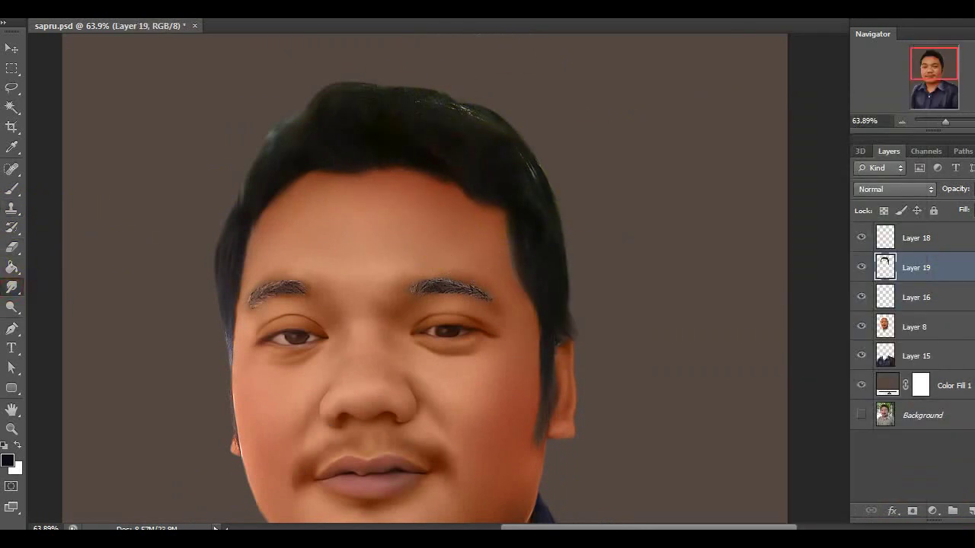
key(ctrl+shift+alt+n)
key(b)
key(x)
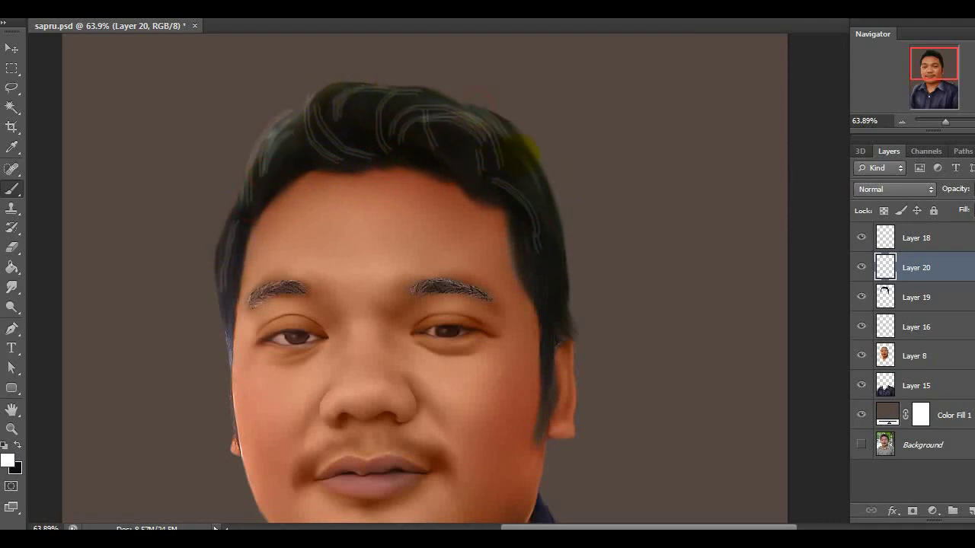
ctrl+click(951, 297)
key(ctrl+e)
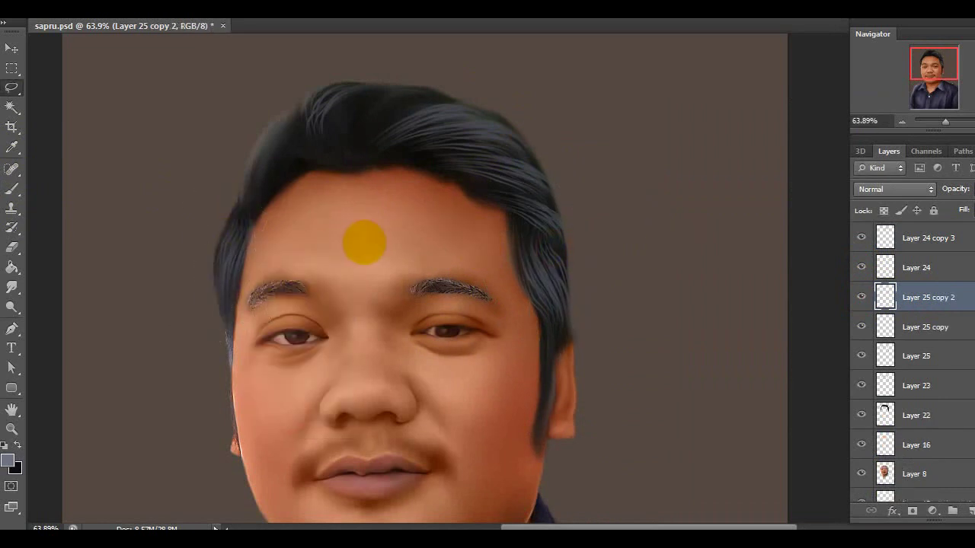
- Move, rotate and resize a hair piece to fit the left forehead
key(ctrl+t)
drag(246, 91, 257, 174)
mouse_move(235, 228)
mouse_down()
mouse_move(299, 257)
mouse_move(392, 81)
mouse_up()
click(868, 385)
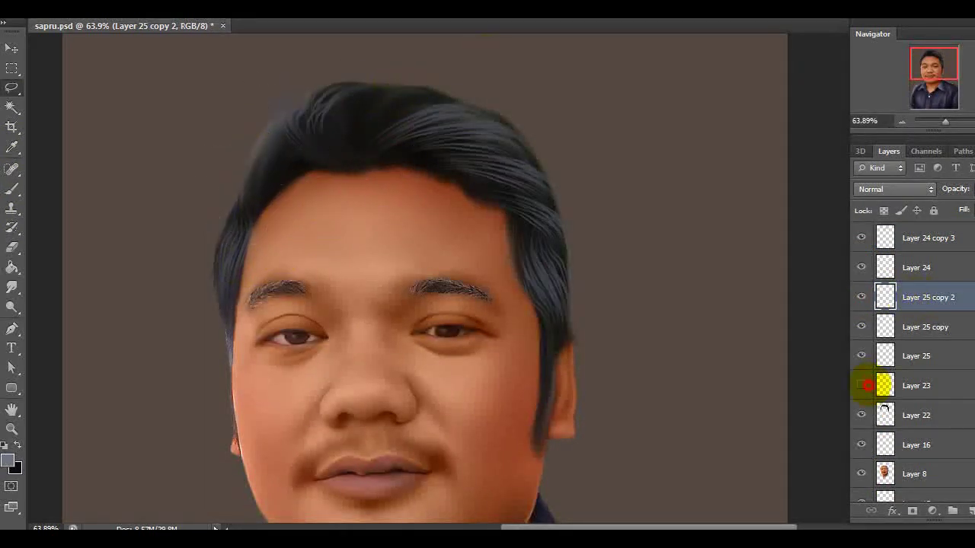
- Duplicate a hair lock onto the upper left head, erase stray edges, and merge the hair layers
mouse_move(289, 84)
mouse_down()
mouse_move(294, 98)
mouse_move(358, 120)
mouse_up()
key(ctrl+j)
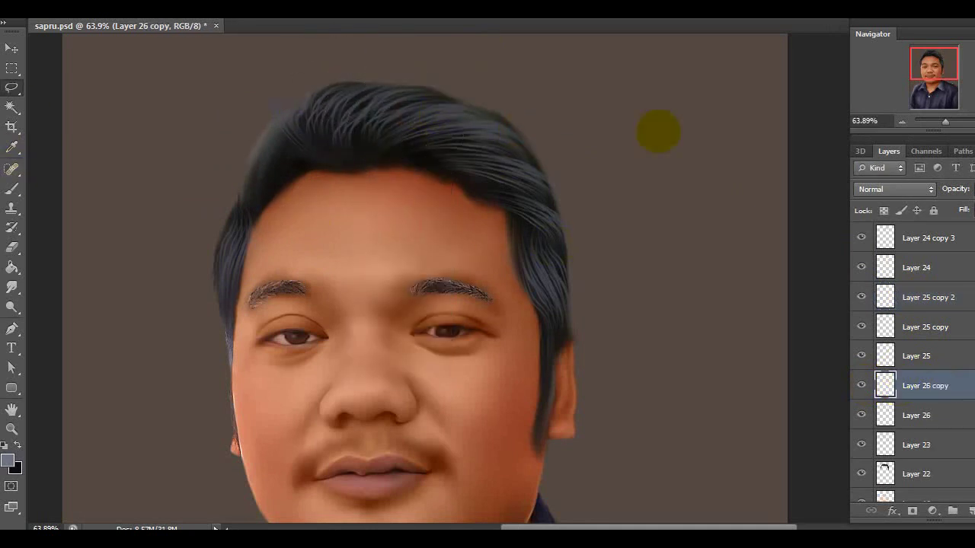
key(ctrl+j)
key(ctrl+j)
key(ctrl+t)
drag(305, 206, 303, 177)
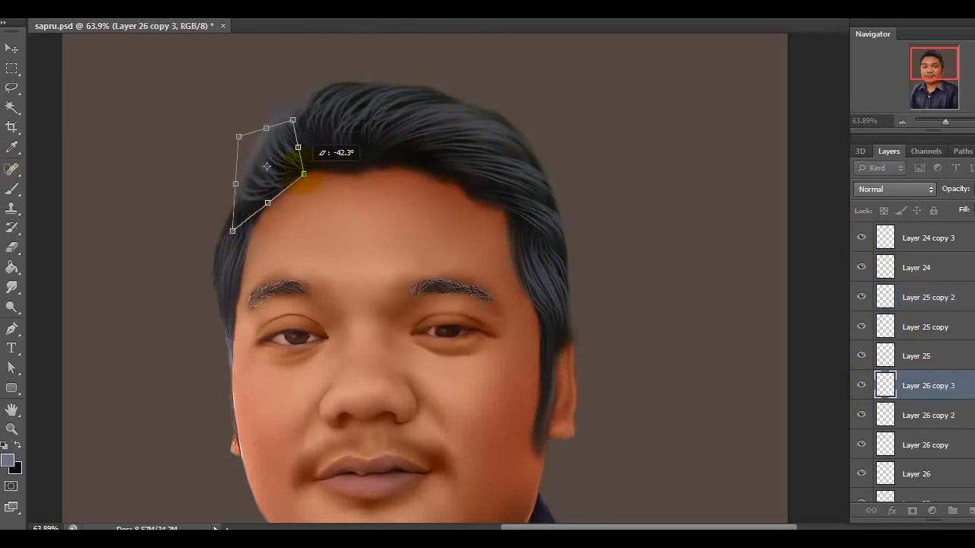
key(Return)
click(12, 246)
ctrl+click(925, 326)
key(ctrl+e)
click(249, 98)
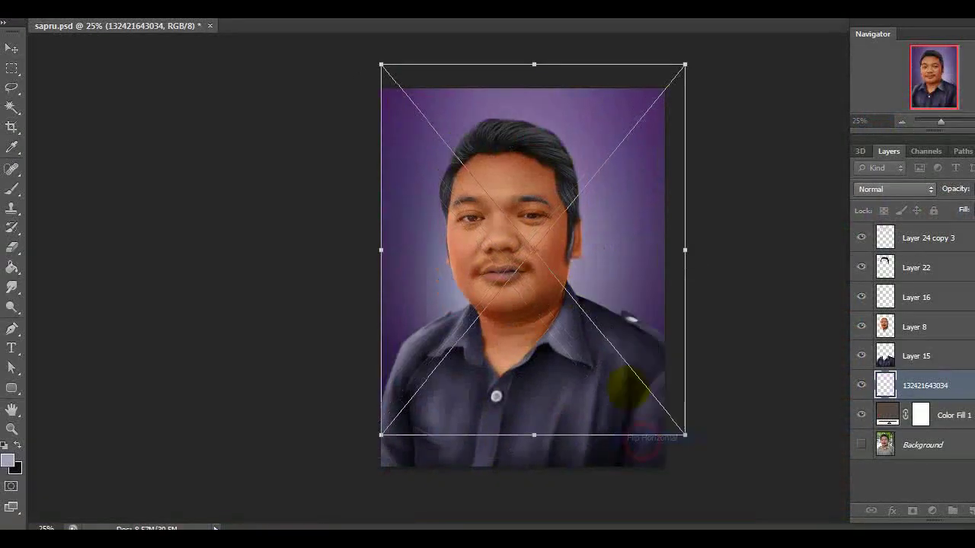
- Commit the placed purple gradient backdrop, squashed to fit the canvas
key(Return)
drag(533, 466, 522, 461)
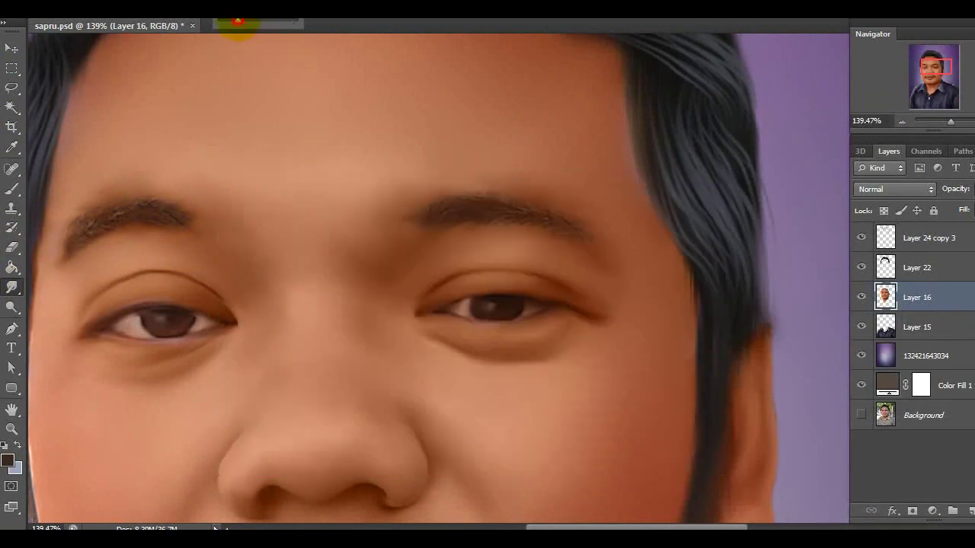
scroll(226, 142, up, 3)
- Smudge the eyebrows' hair texture into soft painted strokes
drag(254, 221, 303, 207)
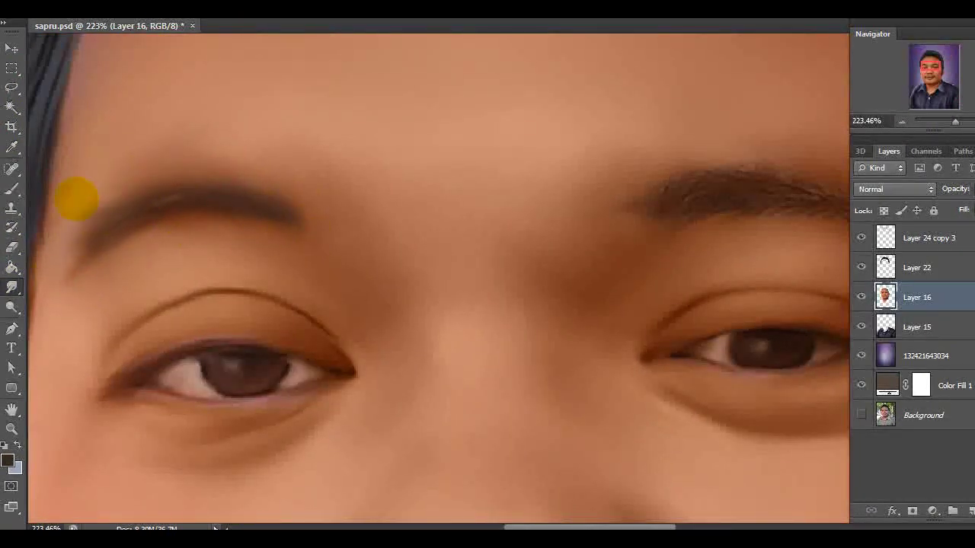
drag(675, 182, 348, 235)
scroll(399, 330, down, 5)
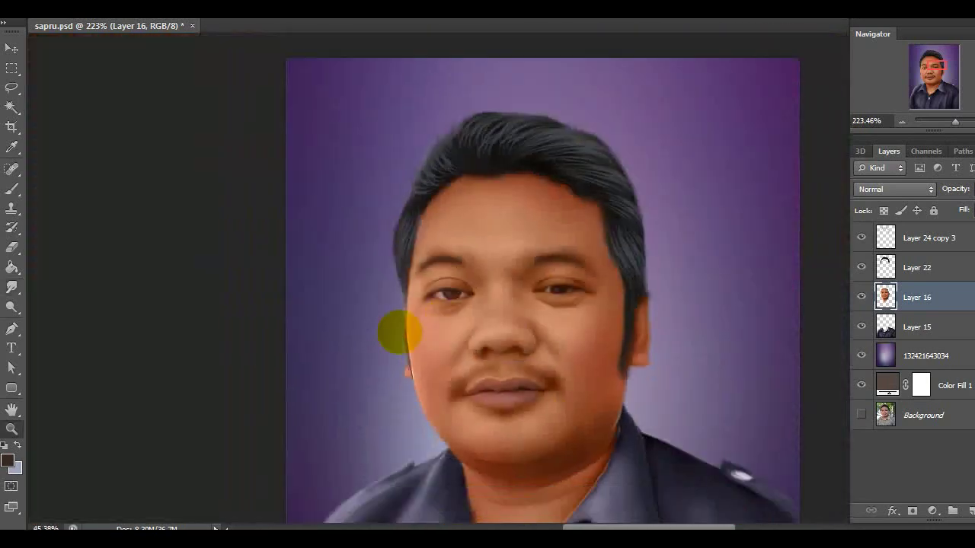
scroll(249, 283, up, 3)
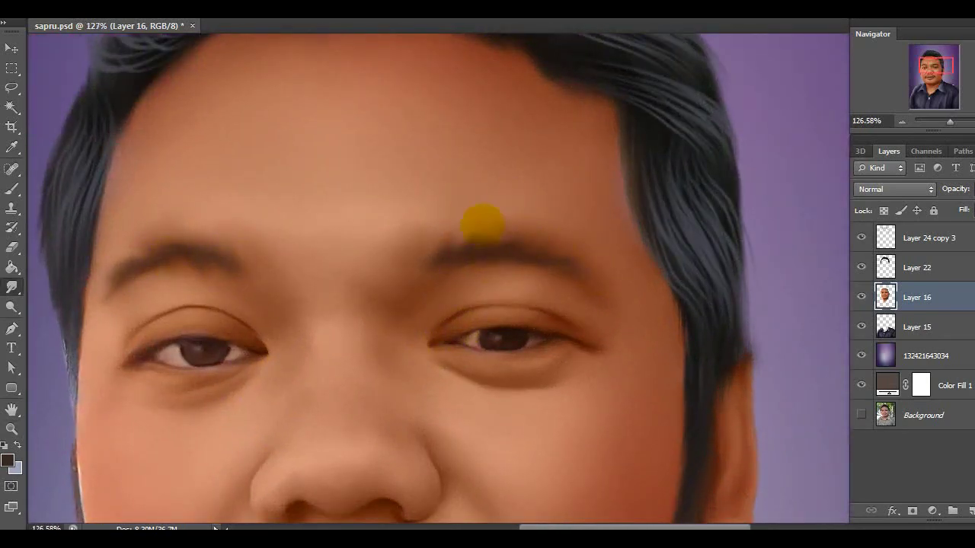
scroll(319, 352, down, 2)
right_click(282, 242)
key(Escape)
scroll(376, 284, up, 3)
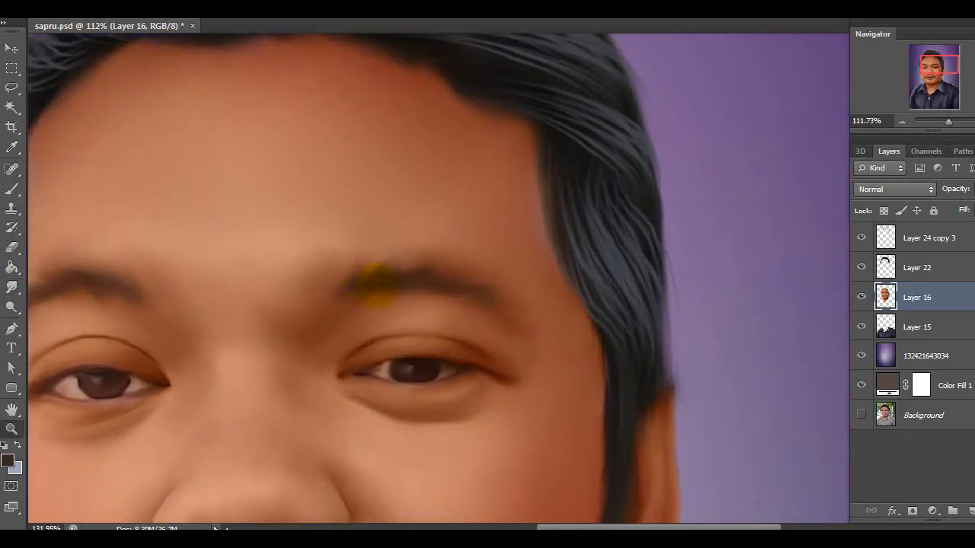
scroll(432, 283, down, 1)
scroll(268, 268, up, 1)
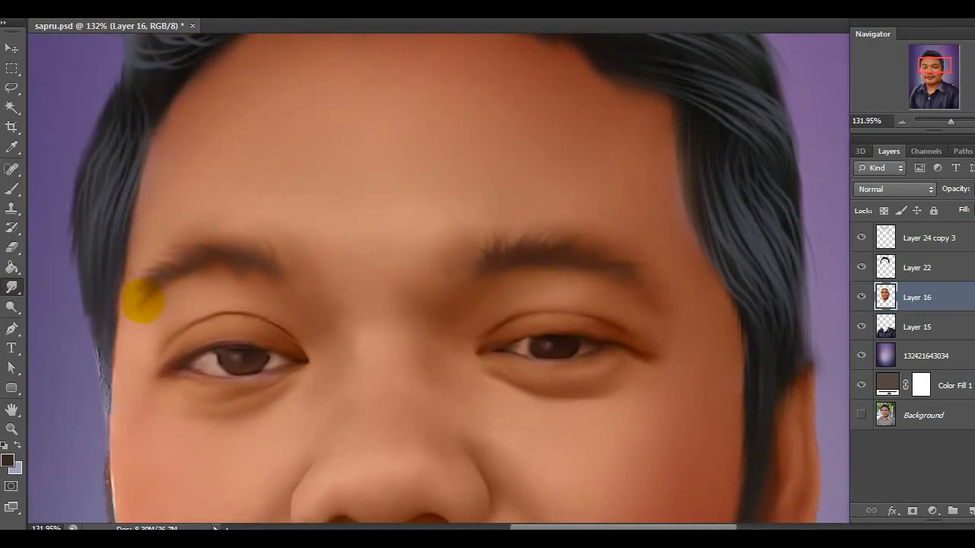
scroll(327, 337, down, 2)
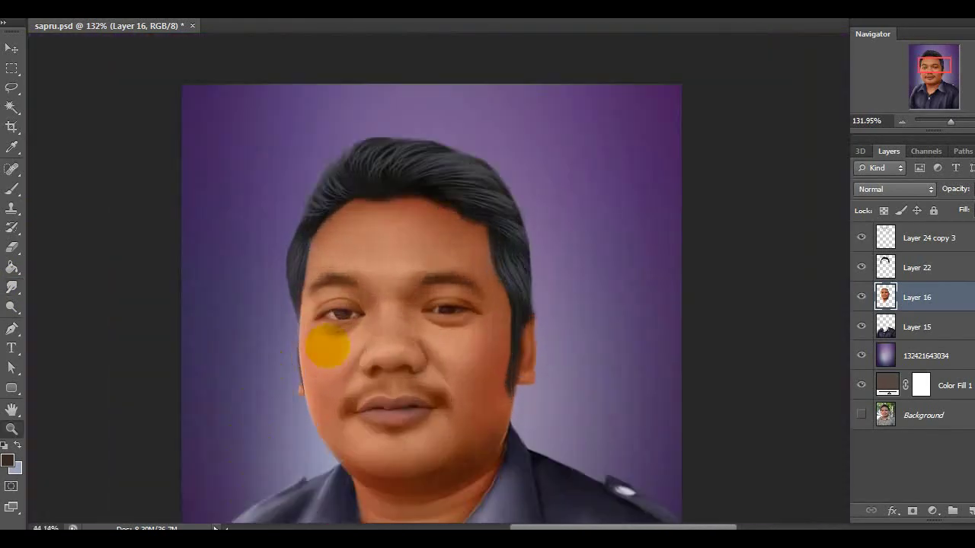
scroll(320, 396, down, 1)
scroll(483, 353, up, 2)
scroll(220, 223, up, 2)
key(b)
key(x)
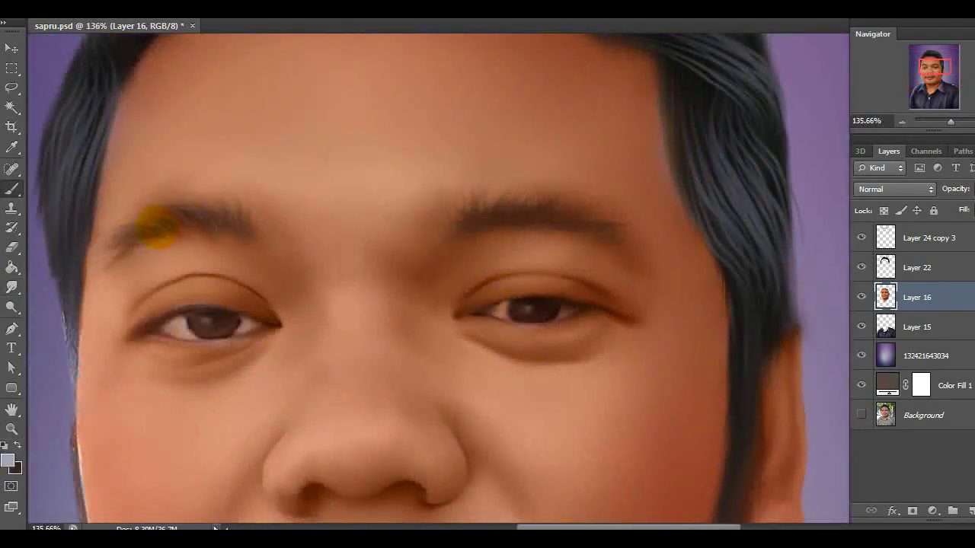
scroll(494, 220, down, 3)
- Add a new empty layer above the face and darken it to Lightness -100
key(ctrl+u)
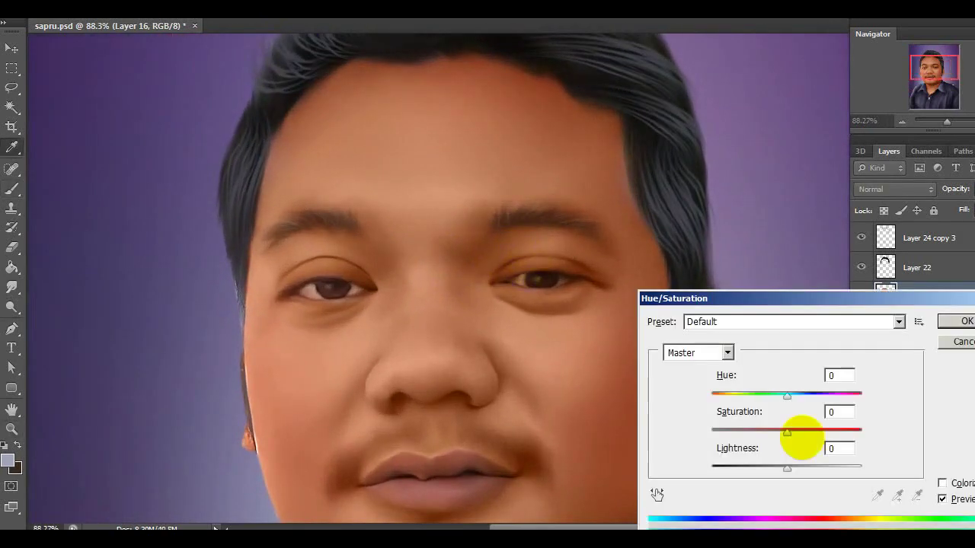
click(966, 321)
drag(937, 122, 948, 122)
scroll(289, 435, up, 2)
key(ctrl+shift+alt+n)
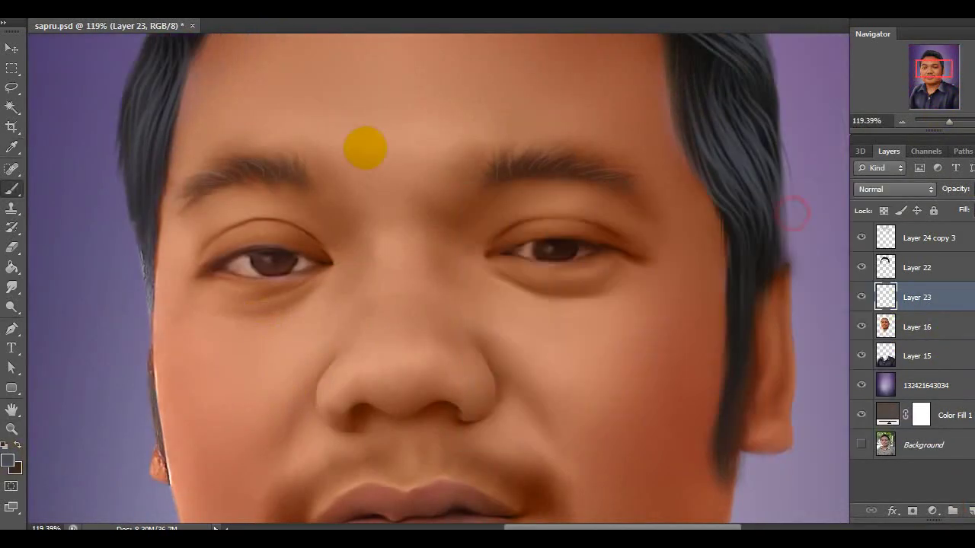
key(ctrl+u)
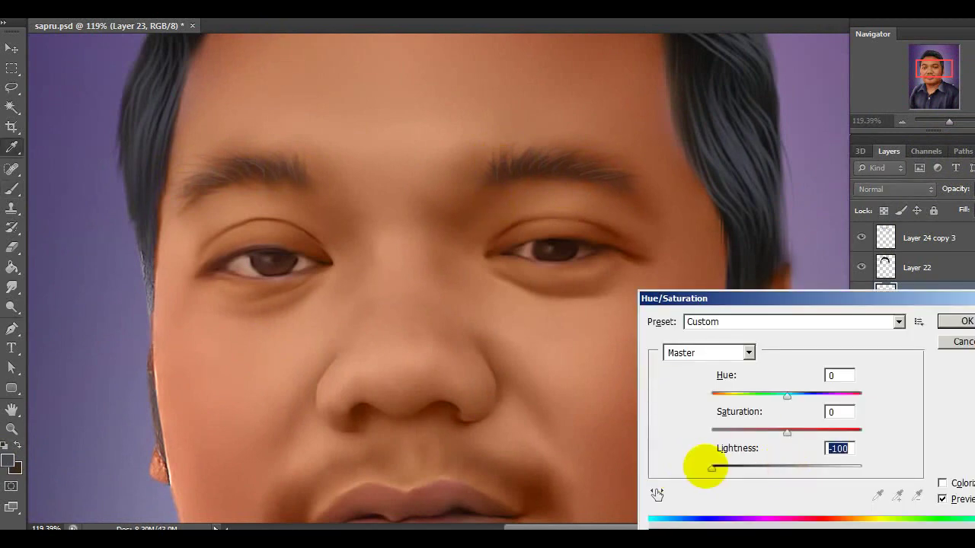
key(Return)
scroll(387, 311, down, 3)
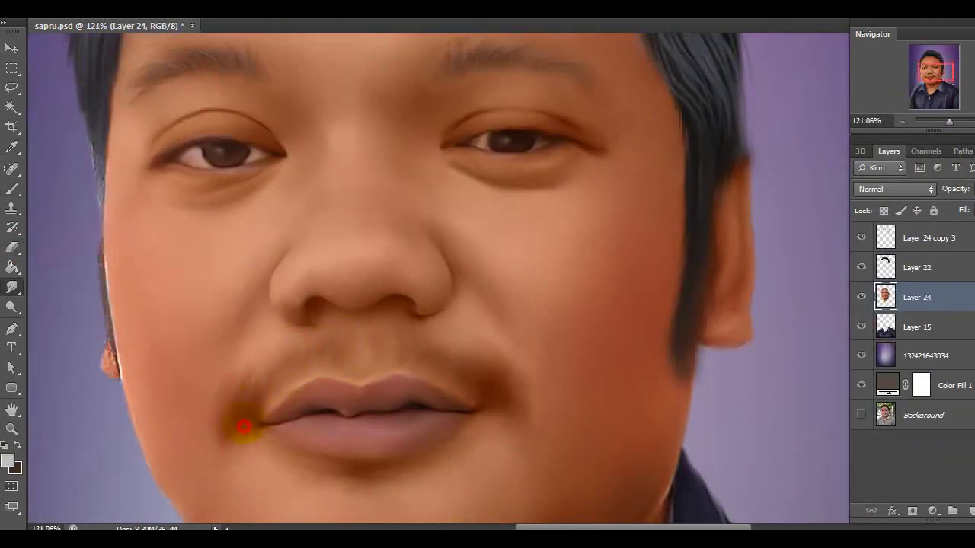
- Brush mustache strokes onto a new layer and duplicate that stroke layer
key(b)
key(ctrl+shift+alt+n)
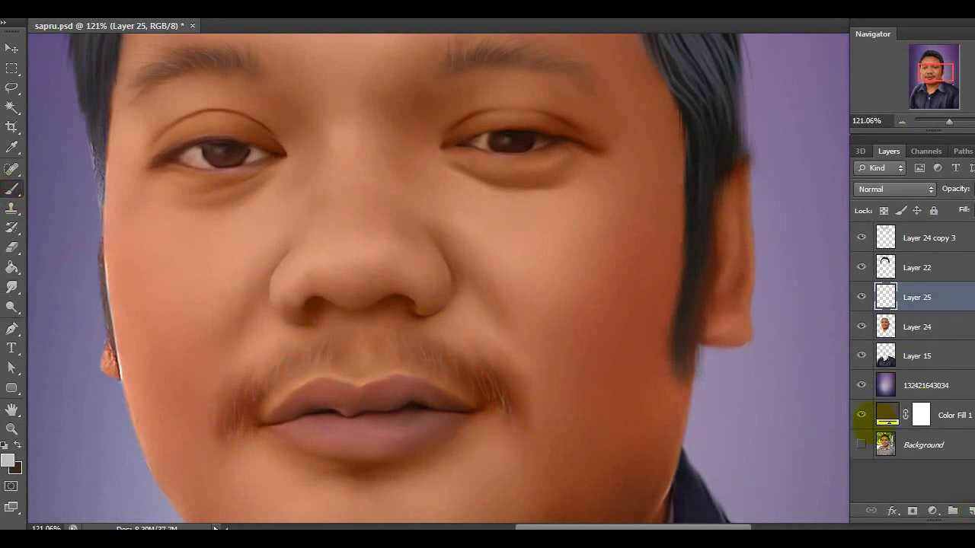
key(ctrl+j)
key(ctrl+u)
drag(787, 468, 719, 466)
click(961, 341)
key(ctrl+u)
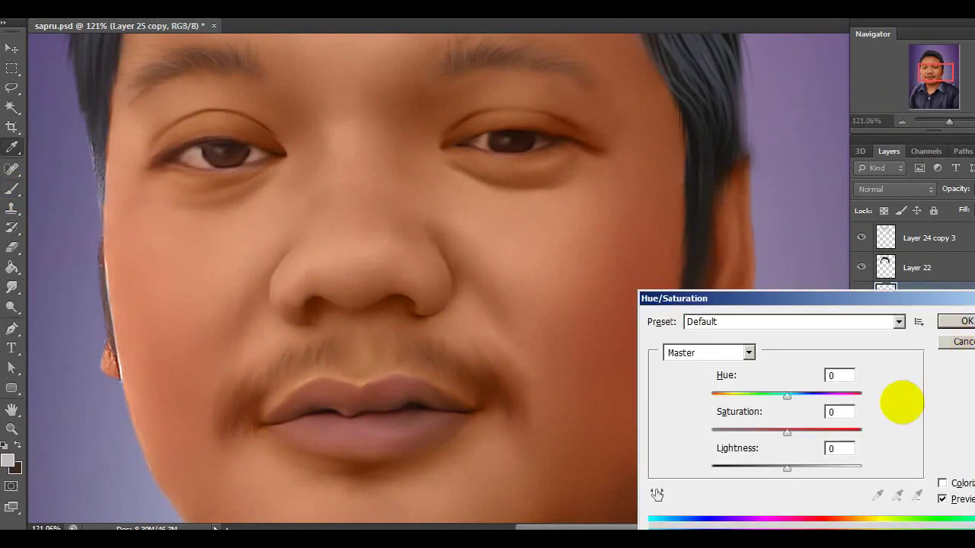
key(Escape)
- Warp the mustache copy along the upper lip and darken it with Levels 0.45
key(ctrl+t)
drag(496, 413, 488, 364)
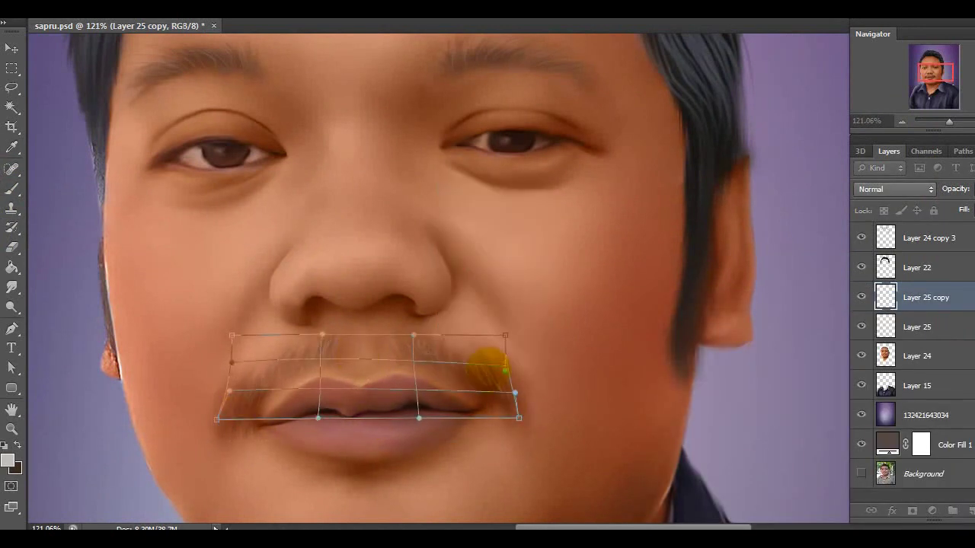
key(Return)
key(ctrl+l)
text(0.45)
key(Return)
- Duplicate the mustache, set its Lightness to -55, and reshape it over the lip
key(ctrl+j)
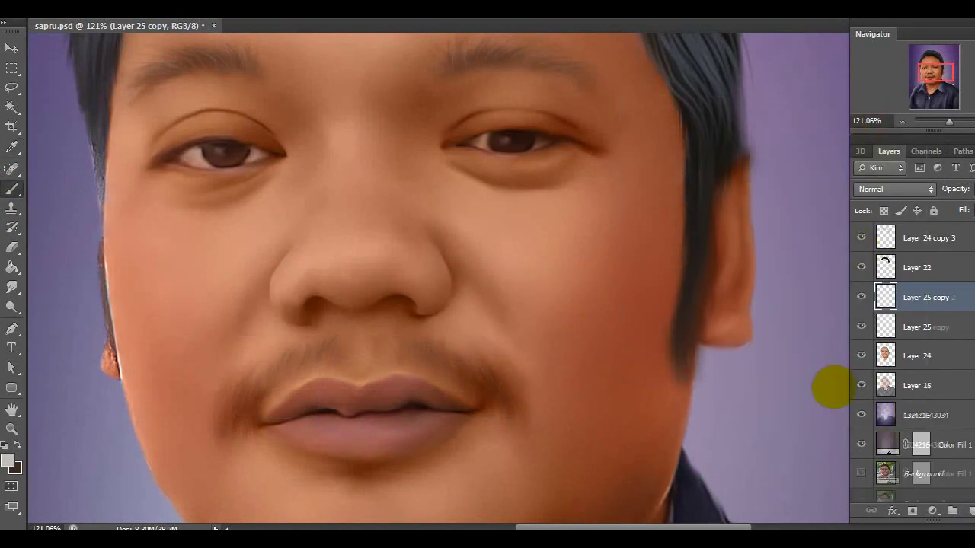
key(ctrl+u)
key(Tab)
key(Tab)
text(-55)
drag(441, 381, 457, 359)
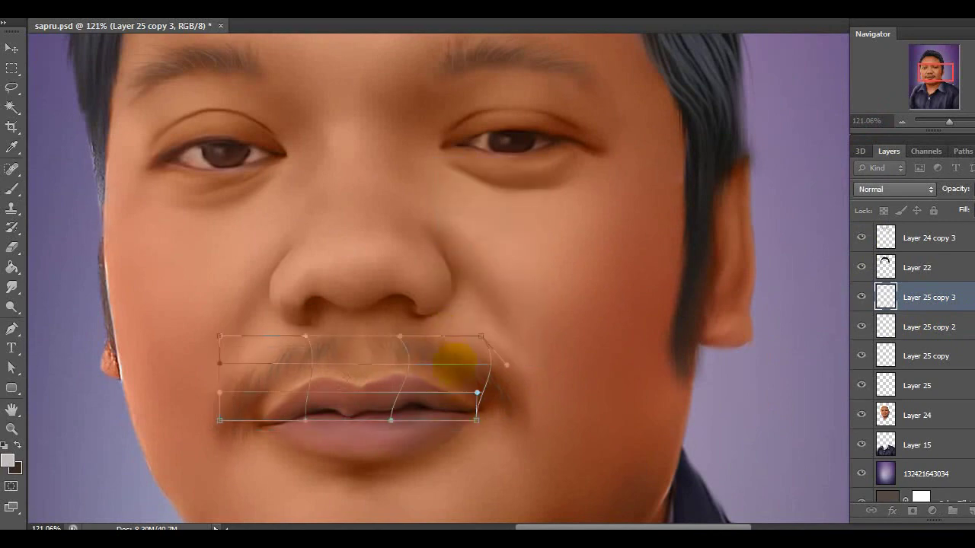
key(Return)
- Merge the Layer 25 mustache copies into one layer and pick a light beige colour
right_click(921, 356)
click(720, 377)
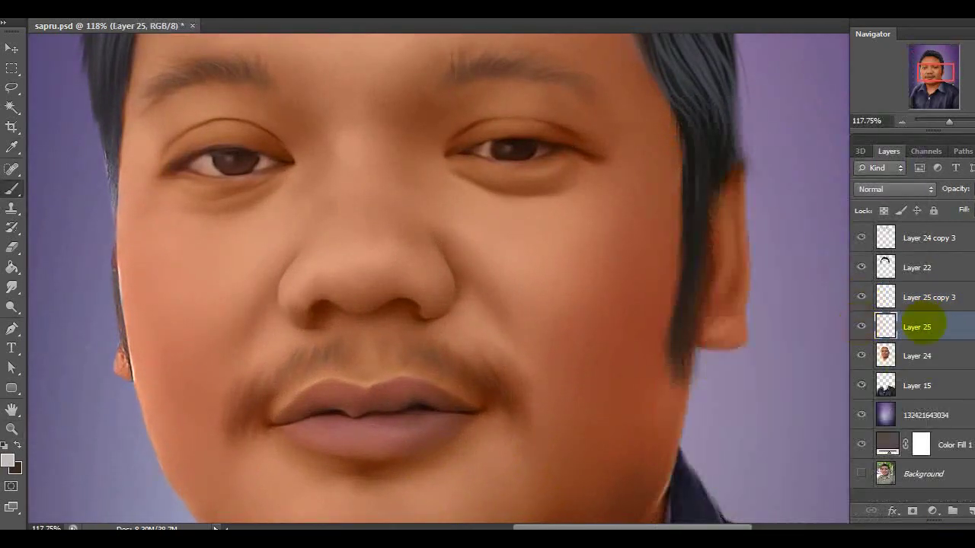
alt+click(313, 365)
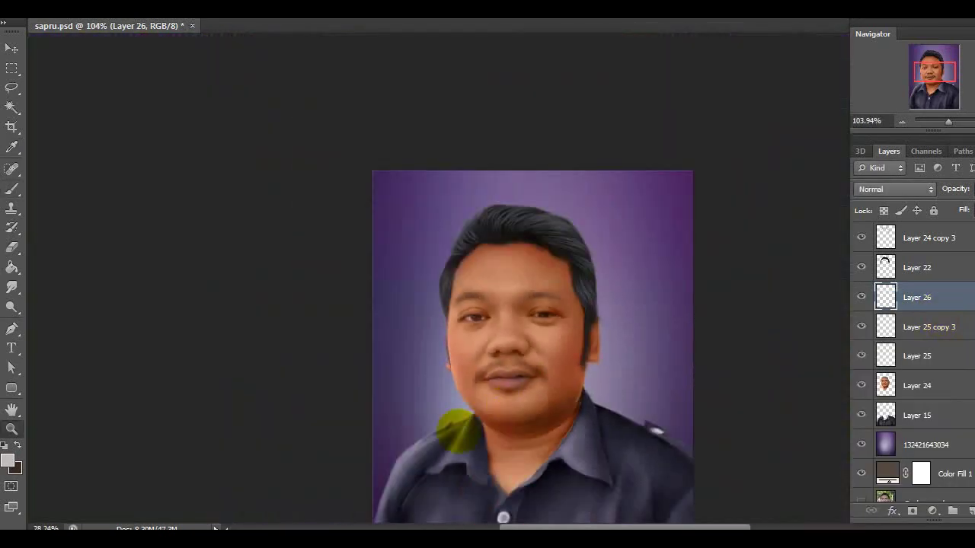
click(527, 431)
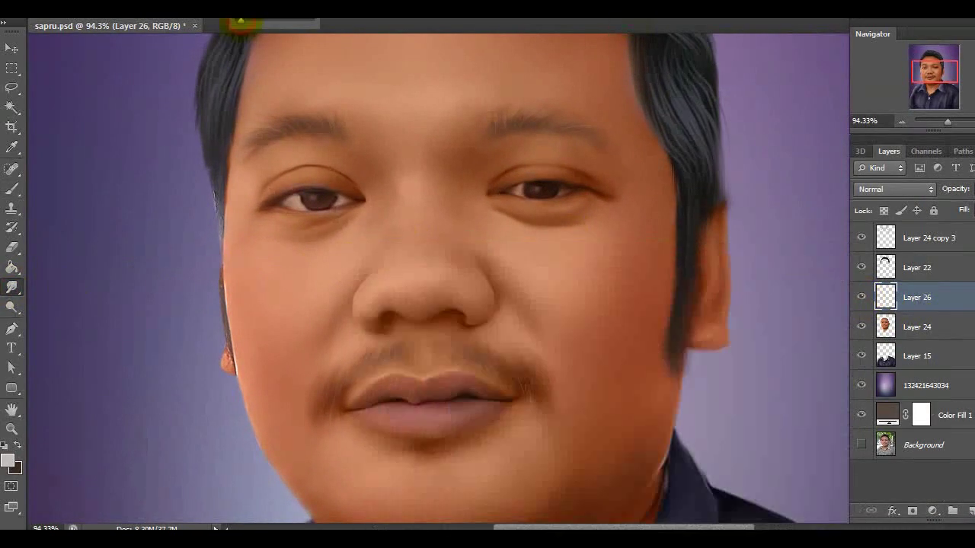
click(205, 364)
- Make Layer 24 active and zoom in close on the face and eyes
key(alt+bracketleft)
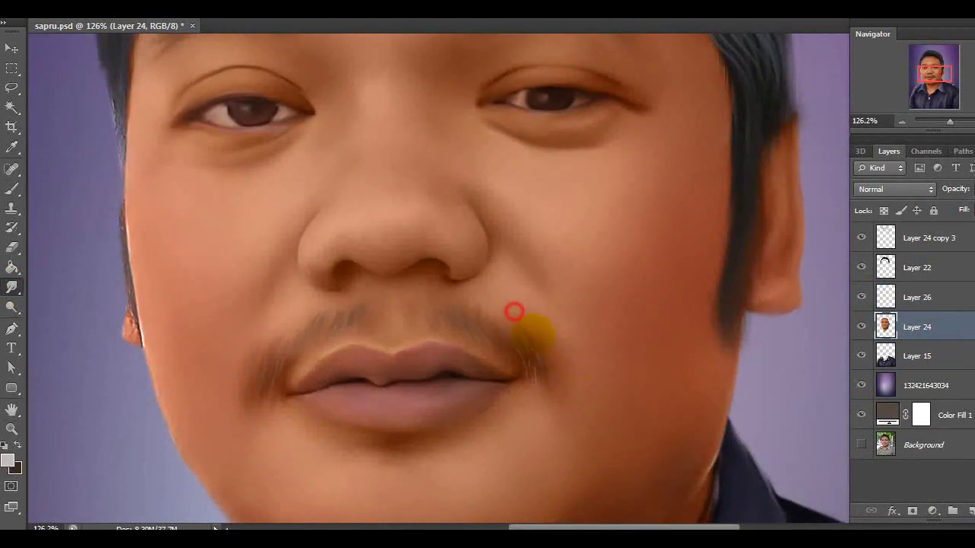
key(z)
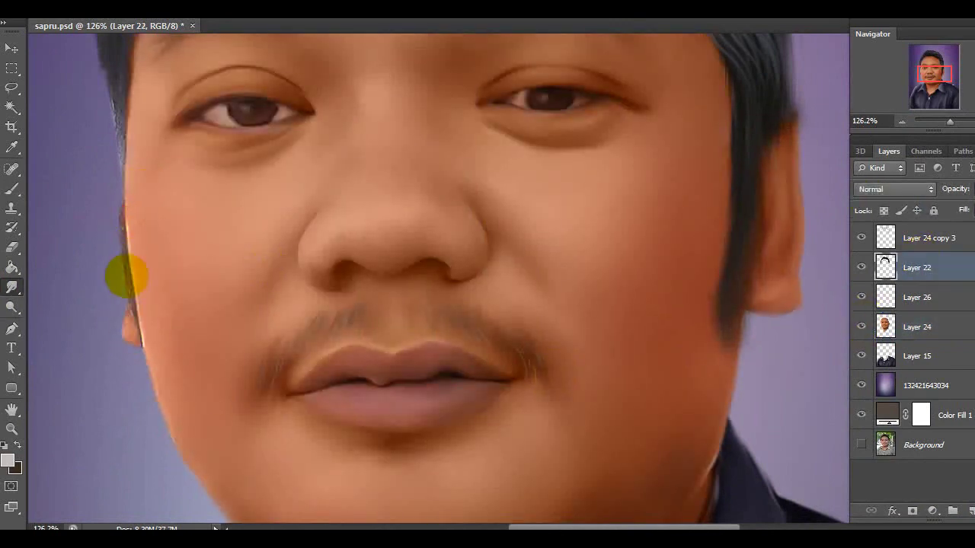
key(ctrl+0)
click(402, 266)
right_click(181, 187)
key(Escape)
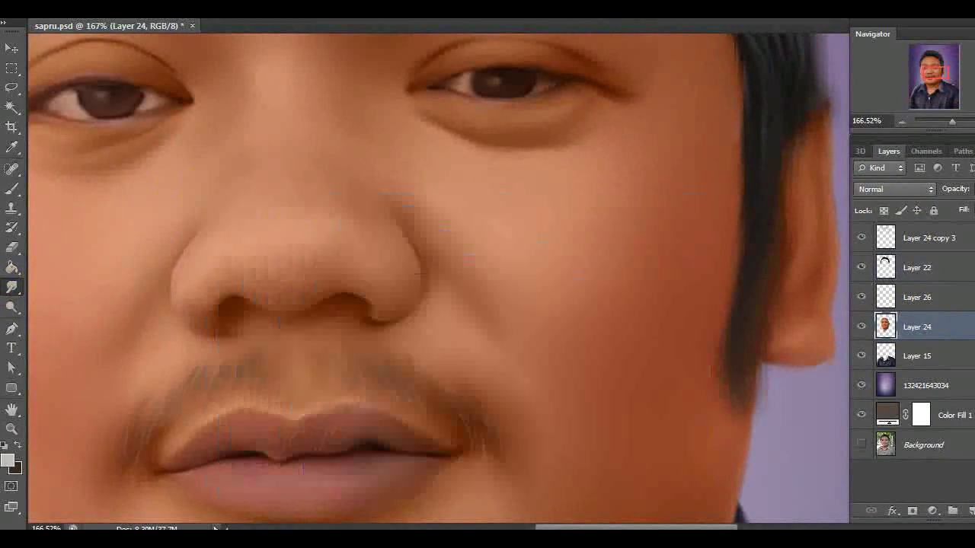
scroll(152, 228, up, 1)
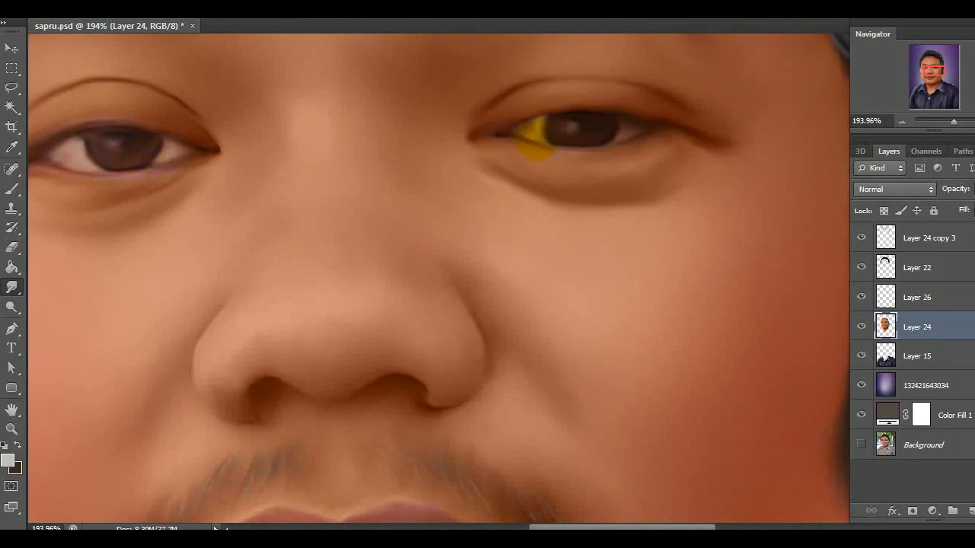
scroll(525, 130, left, 2)
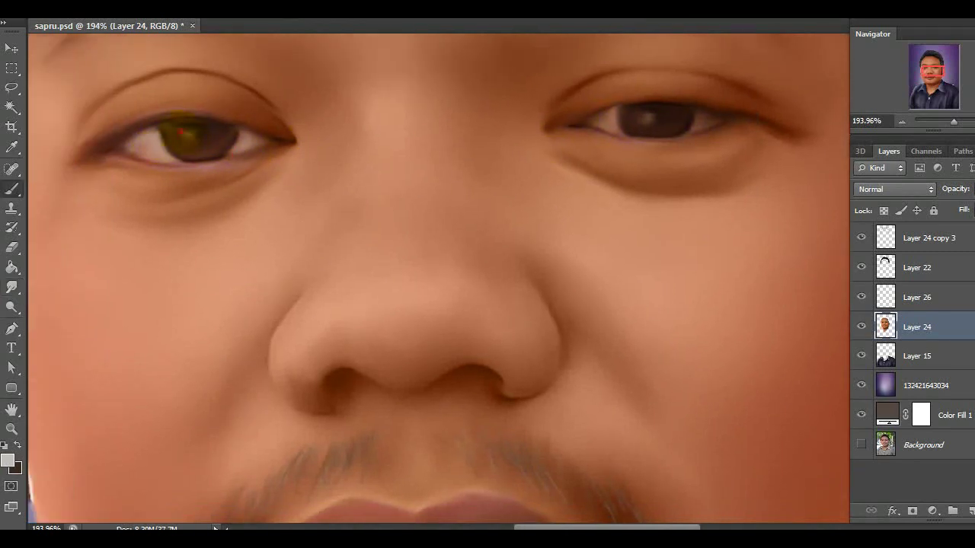
- Add new empty layers for the eyes and choose red as the paint colour
key(ctrl+shift+alt+n)
key(ctrl+shift+alt+n)
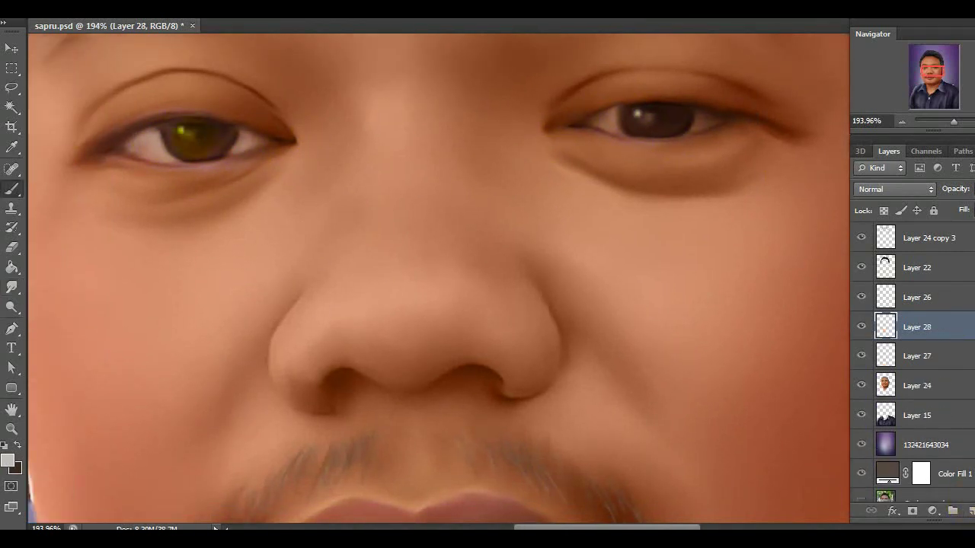
key(ctrl+shift+alt+n)
click(7, 460)
click(651, 244)
click(676, 227)
click(803, 215)
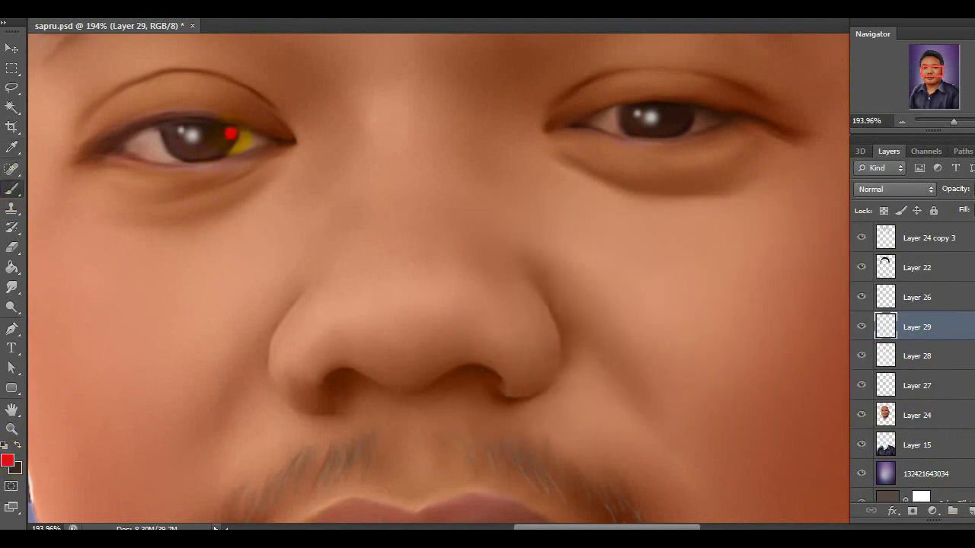
- Blur the red eye colour, recolour it to natural brown, and merge it down
drag(724, 326, 748, 326)
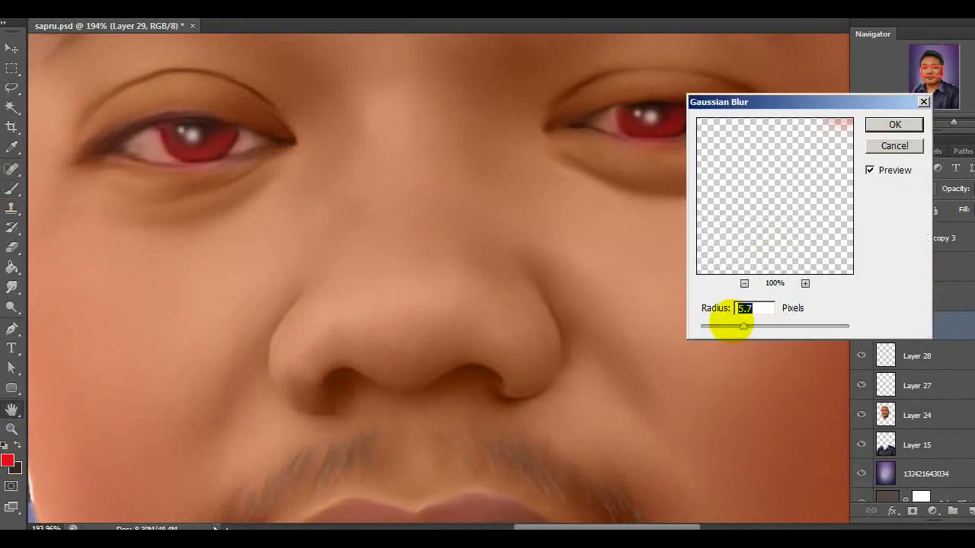
key(Return)
key(e)
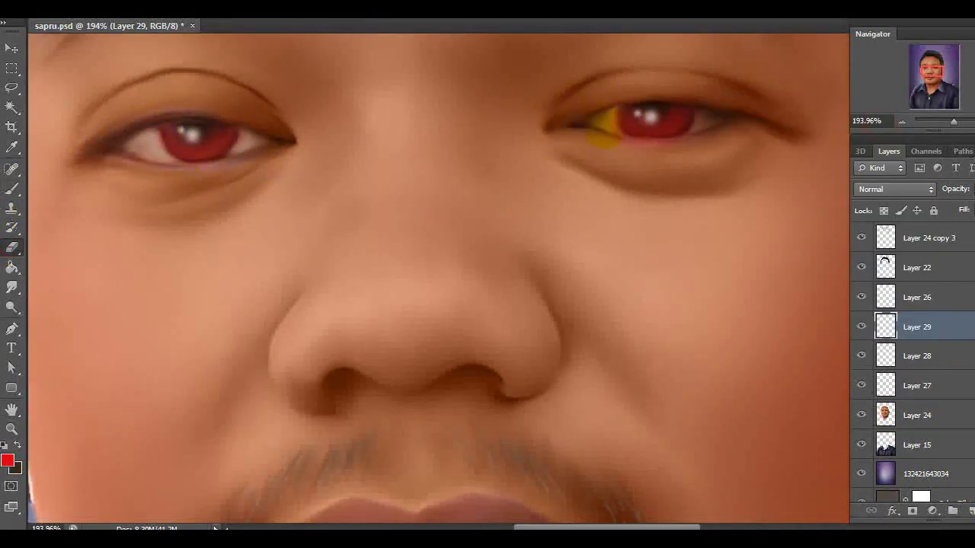
key(shift+alt+f)
key(ctrl+u)
key(Return)
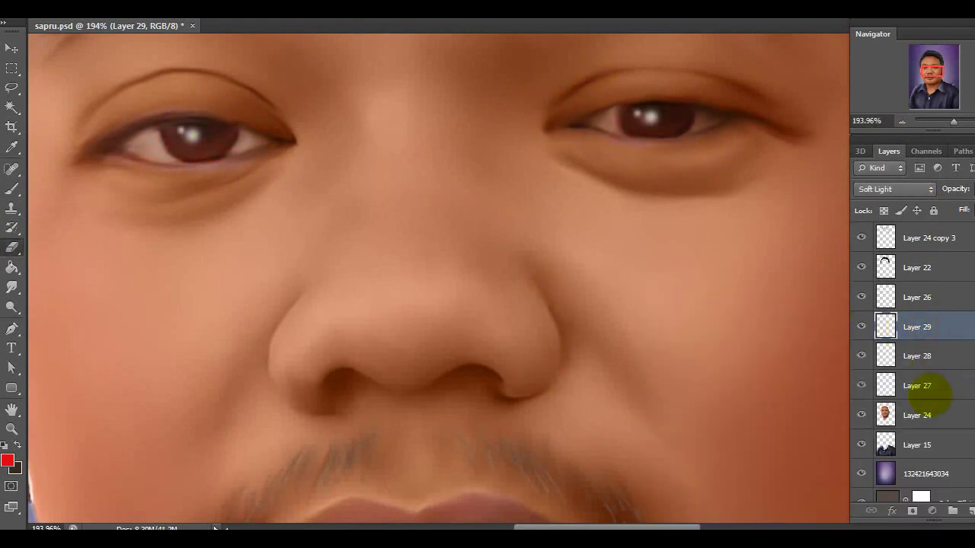
key(ctrl+e)
scroll(721, 370, down, 3)
- Apply a small Gaussian Blur to Layer 27 and Layer 28
click(876, 355)
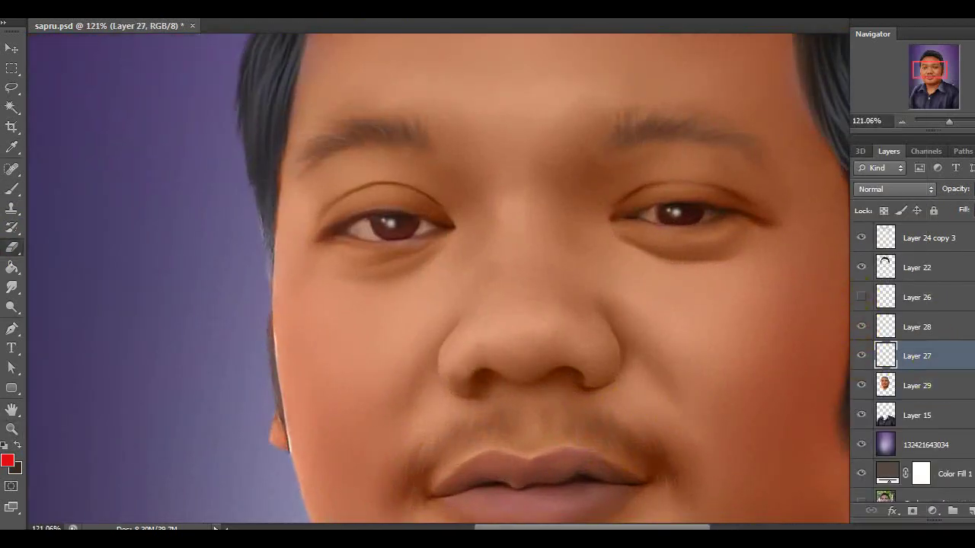
key(ctrl+alt+f)
drag(747, 326, 706, 326)
click(894, 124)
key(ctrl+alt+f)
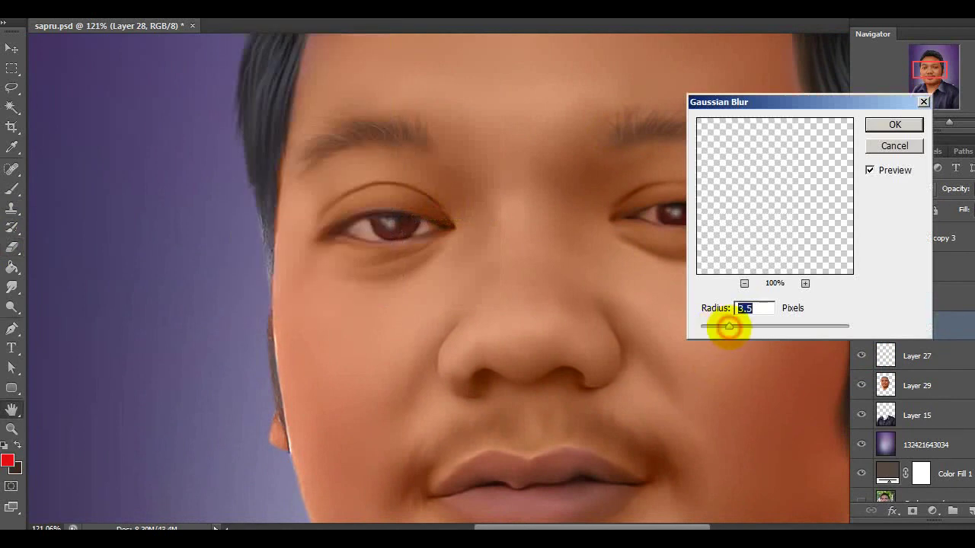
key(Return)
key(ctrl+shift+alt+n)
key(ctrl+minus)
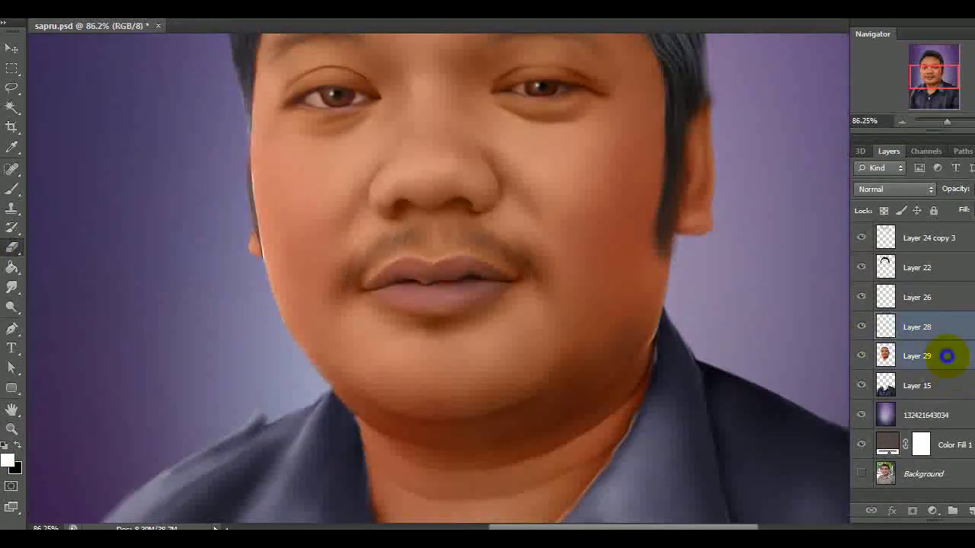
- Paint red over the lips on a new layer
click(7, 460)
click(800, 213)
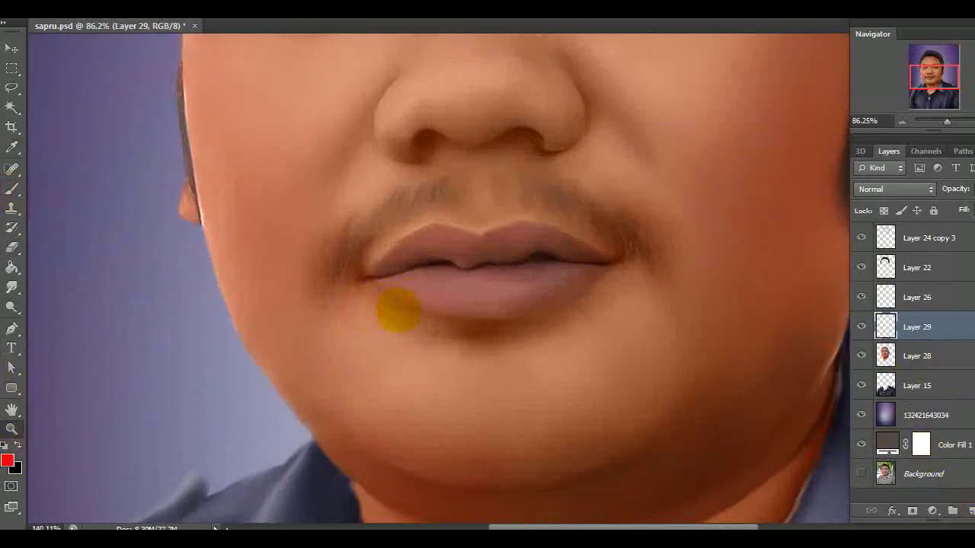
drag(488, 252, 578, 252)
mouse_move(538, 282)
mouse_down()
mouse_move(631, 265)
mouse_move(619, 239)
mouse_up()
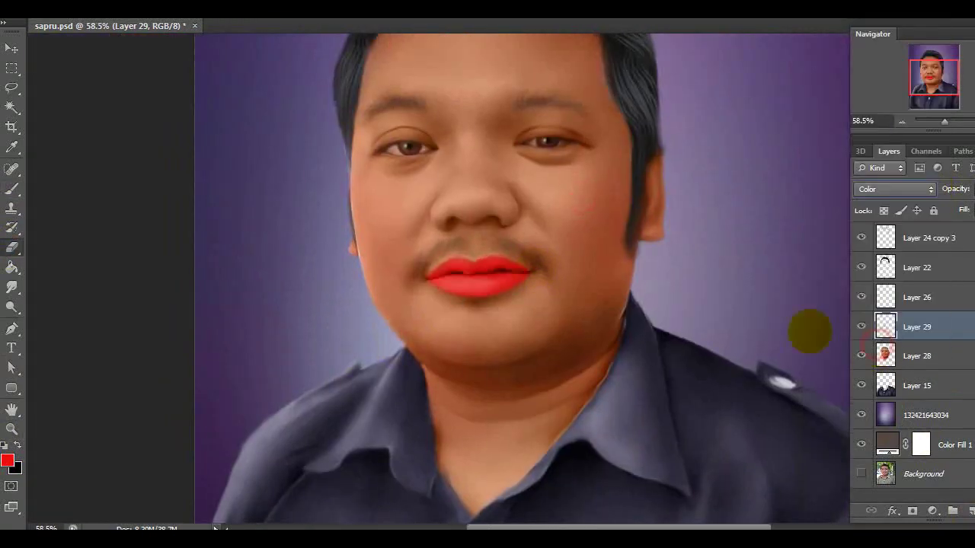
- Tone the lips to muted pink (Hue +14, Saturation -58, Lightness -7) and merge down
key(ctrl+u)
drag(787, 430, 743, 432)
drag(787, 466, 779, 466)
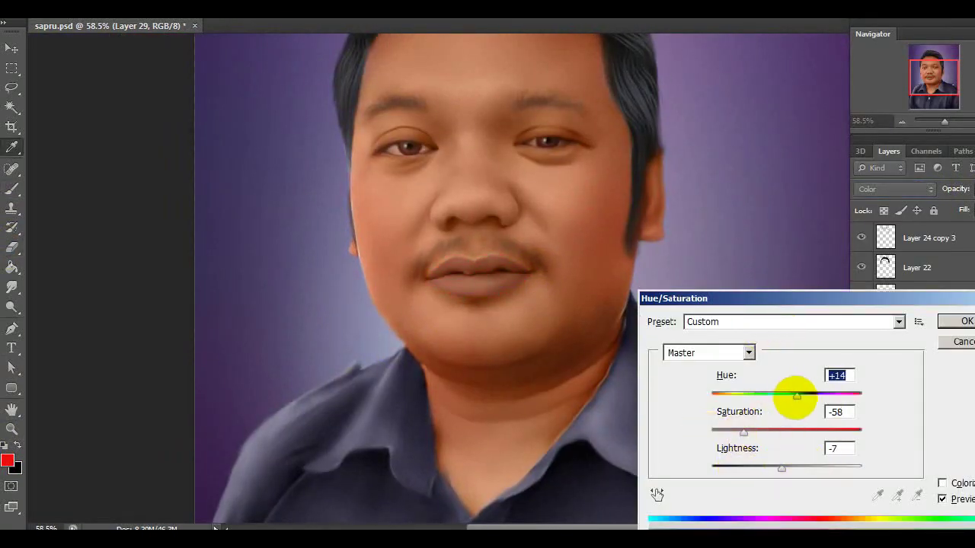
click(964, 321)
right_click(916, 327)
scroll(316, 294, down, 3)
scroll(315, 294, up, 1)
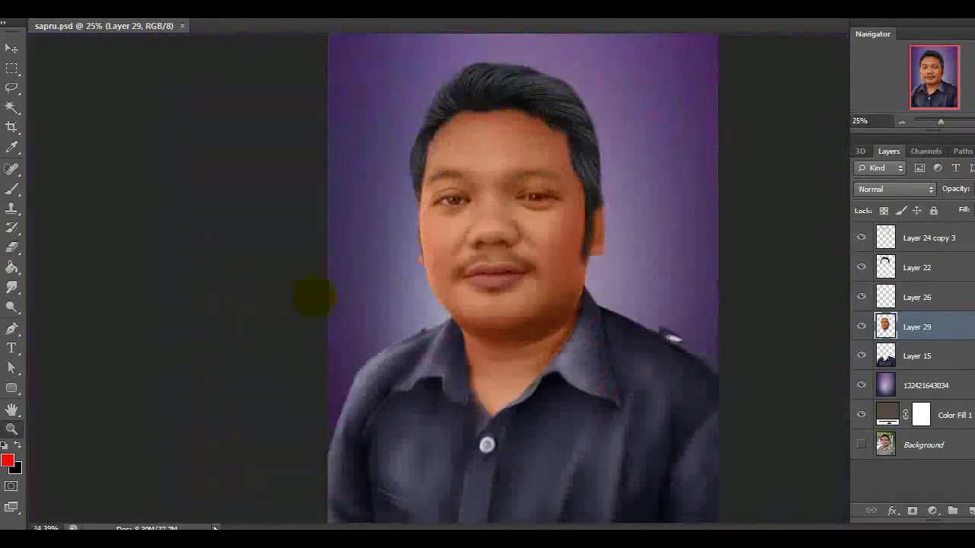
scroll(446, 373, up, 3)
right_click(421, 242)
- Paint shirt details in the dark shirt tone on new Layer 30 above the shirt
key(Escape)
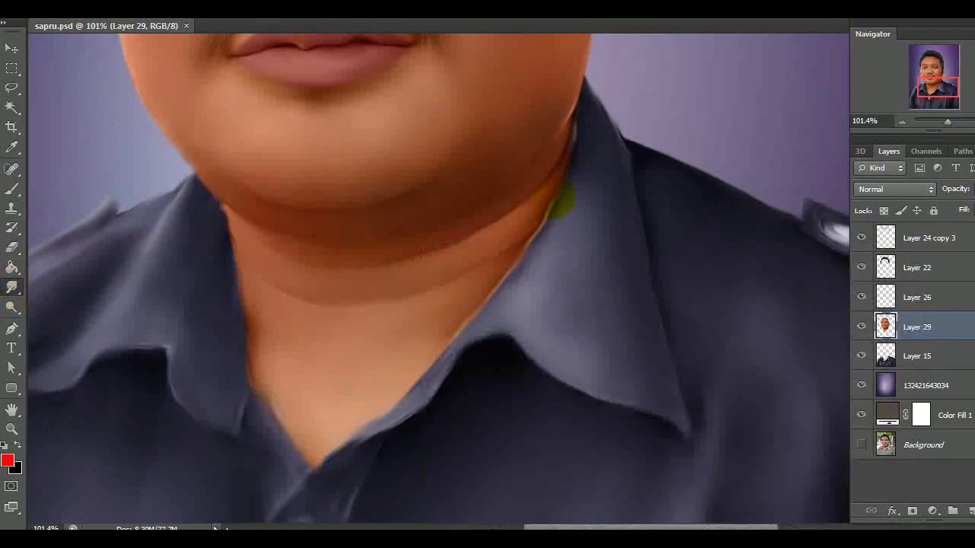
key(alt+bracketleft)
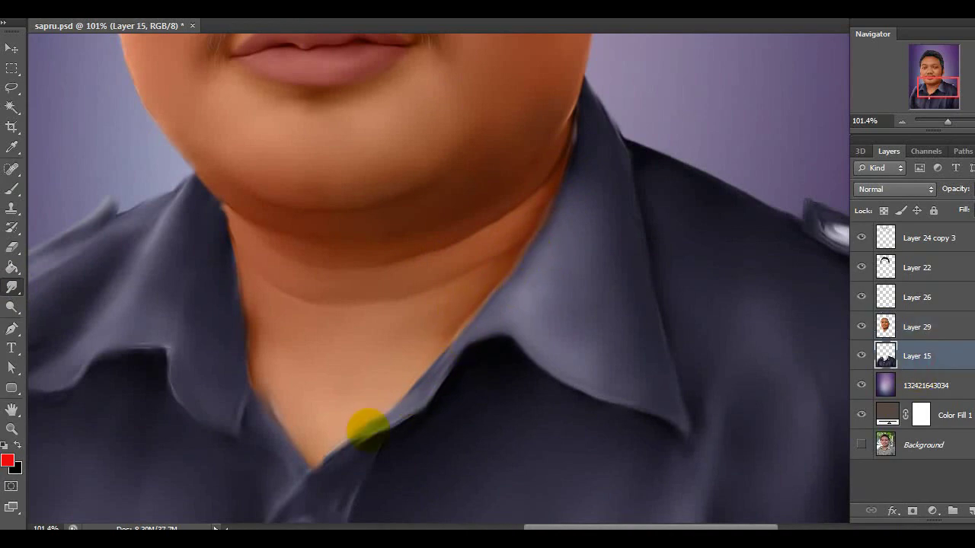
scroll(405, 272, down, 3)
scroll(381, 251, up, 3)
key(ctrl+shift+alt+n)
key(b)
key(x)
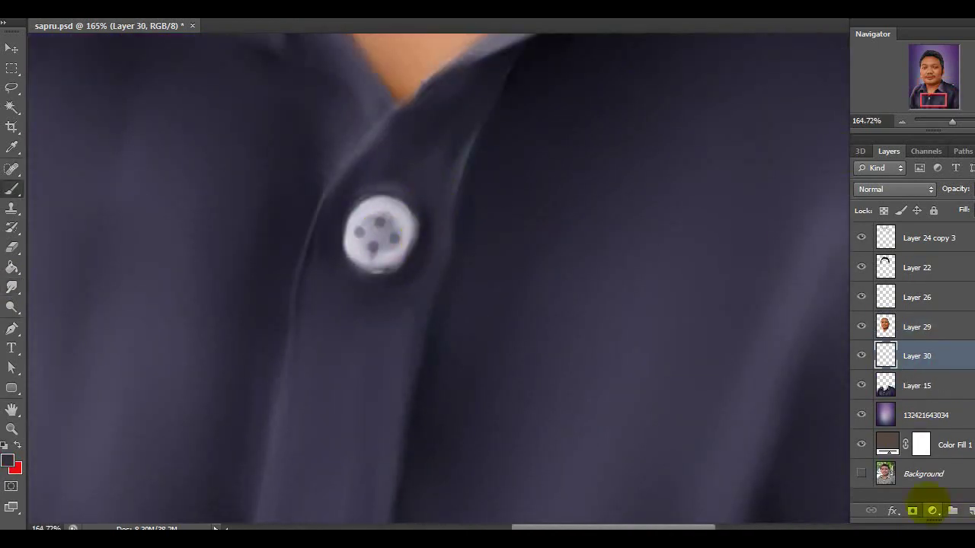
click(514, 246)
- Merge Layer 30 with shirt Layer 15 into Layer 30 copy and view the whole image
key(Return)
key(ctrl+j)
key(ctrl+e)
key(ctrl+e)
key(ctrl+0)
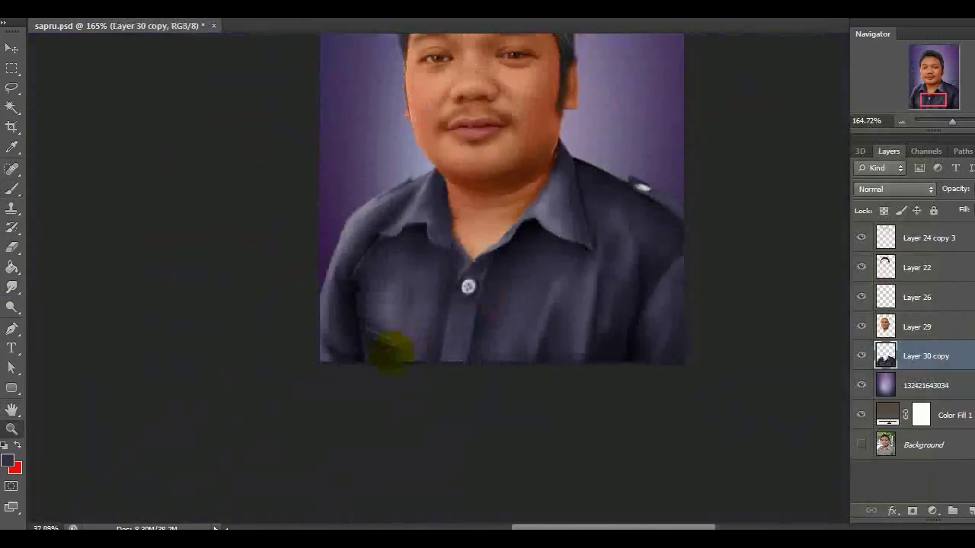